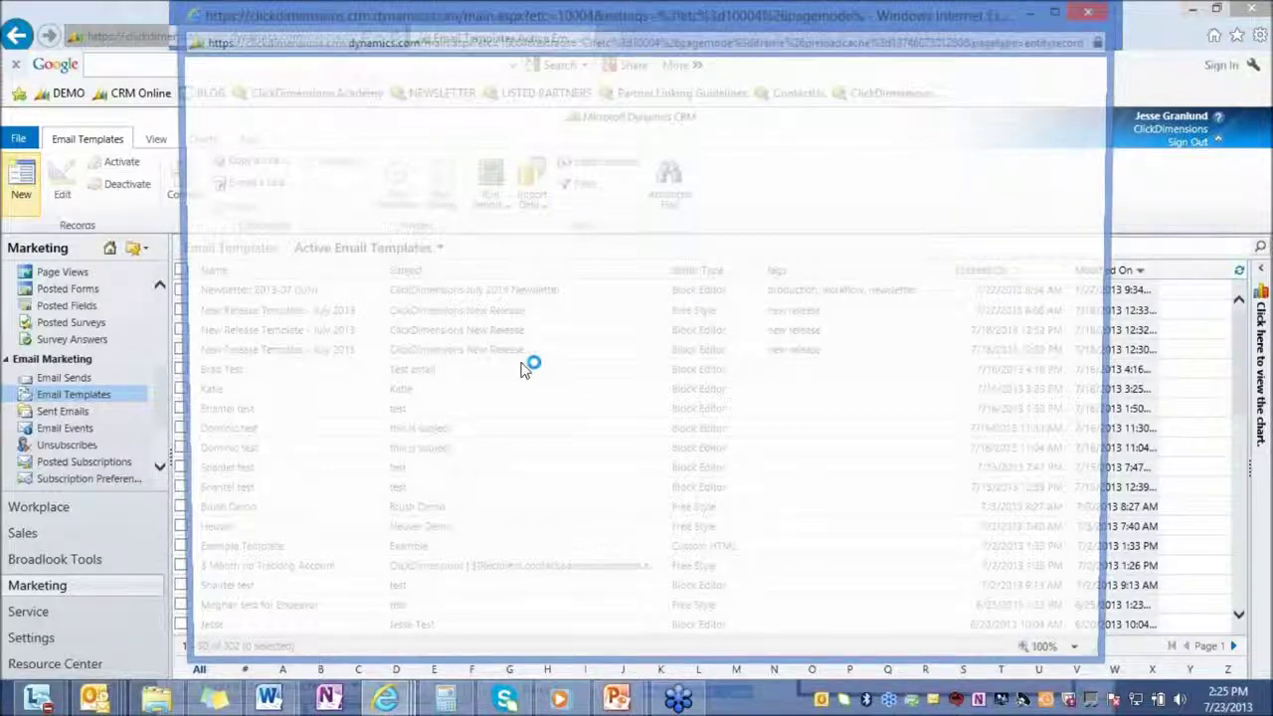
Look over the Editor Type choices, then discard the new email template form.
left_click(709, 334)
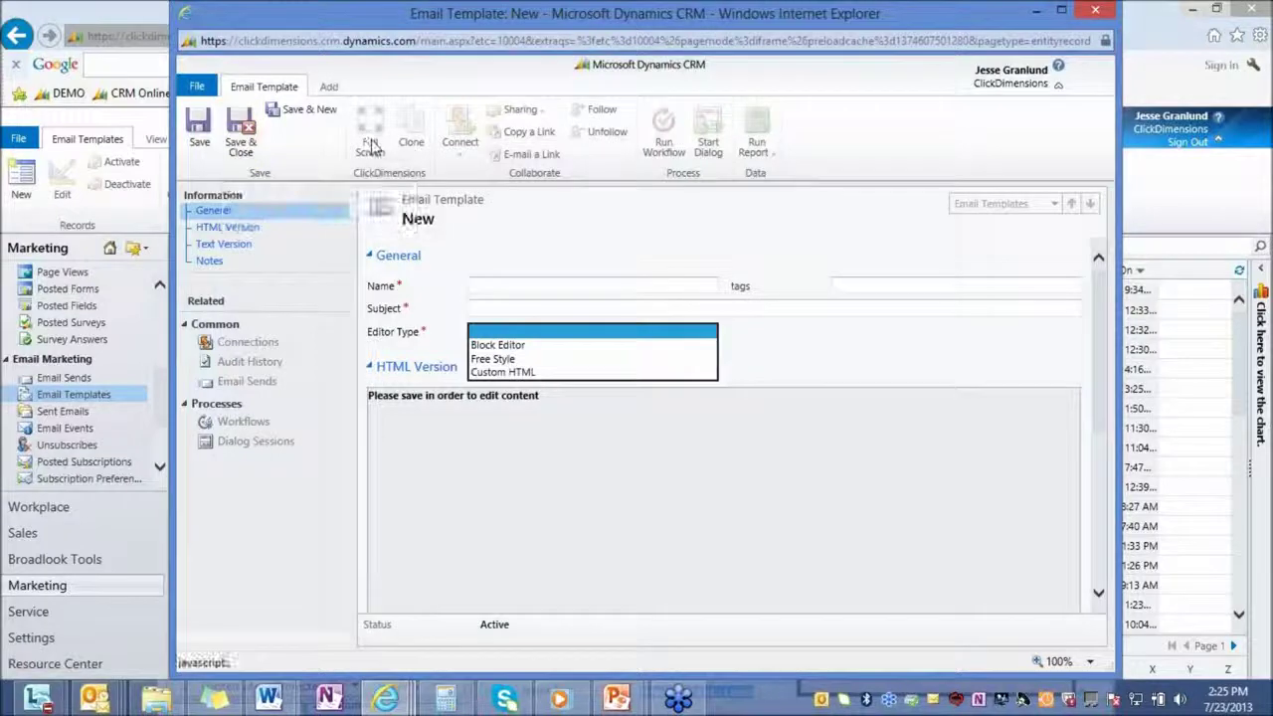
left_click(1095, 11)
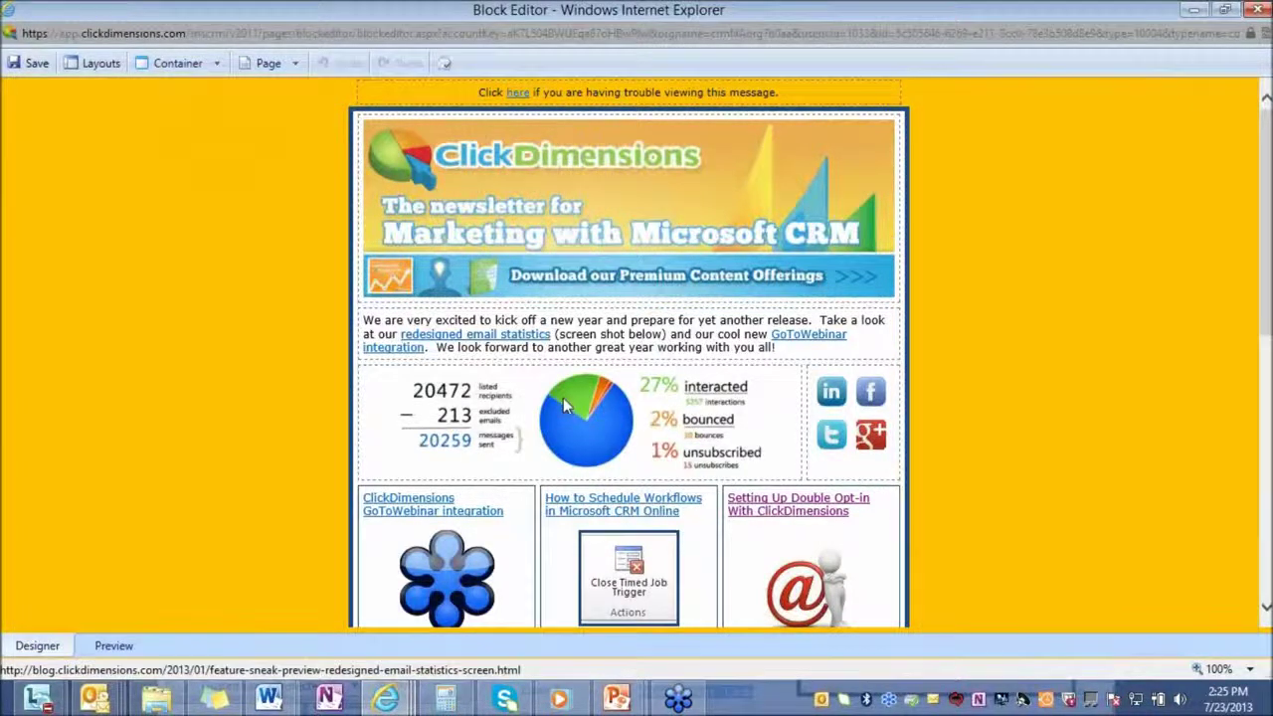
Insert an empty block row above the GoToWebinar block.
scroll(563, 406, "down", 3)
scroll(559, 407, "down", 1)
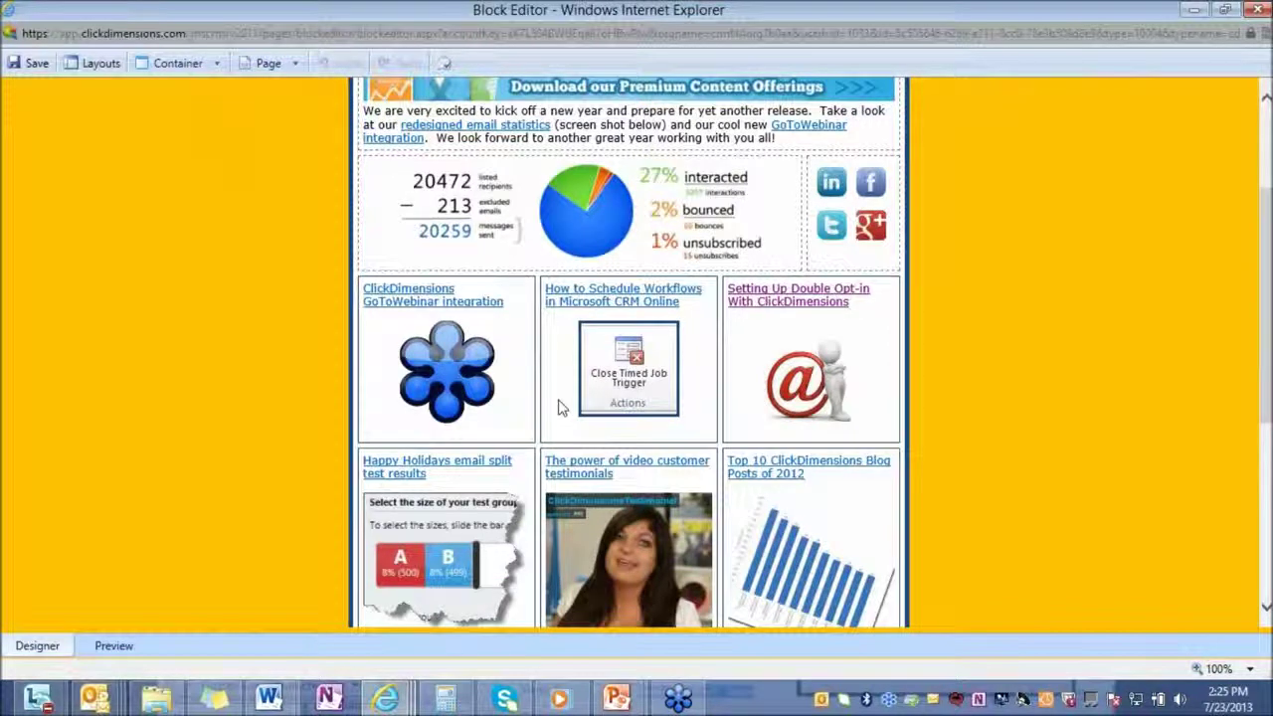
scroll(497, 389, "down", 1)
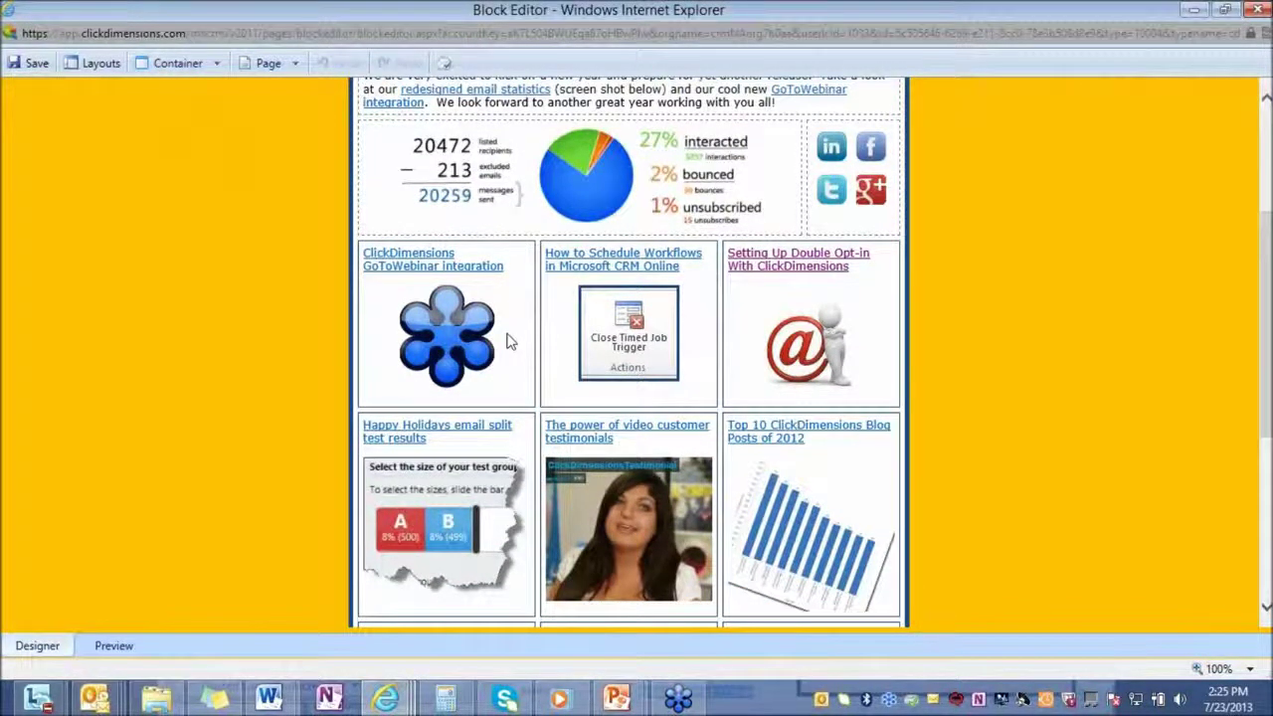
right_click(510, 342)
mouse_move(542, 374)
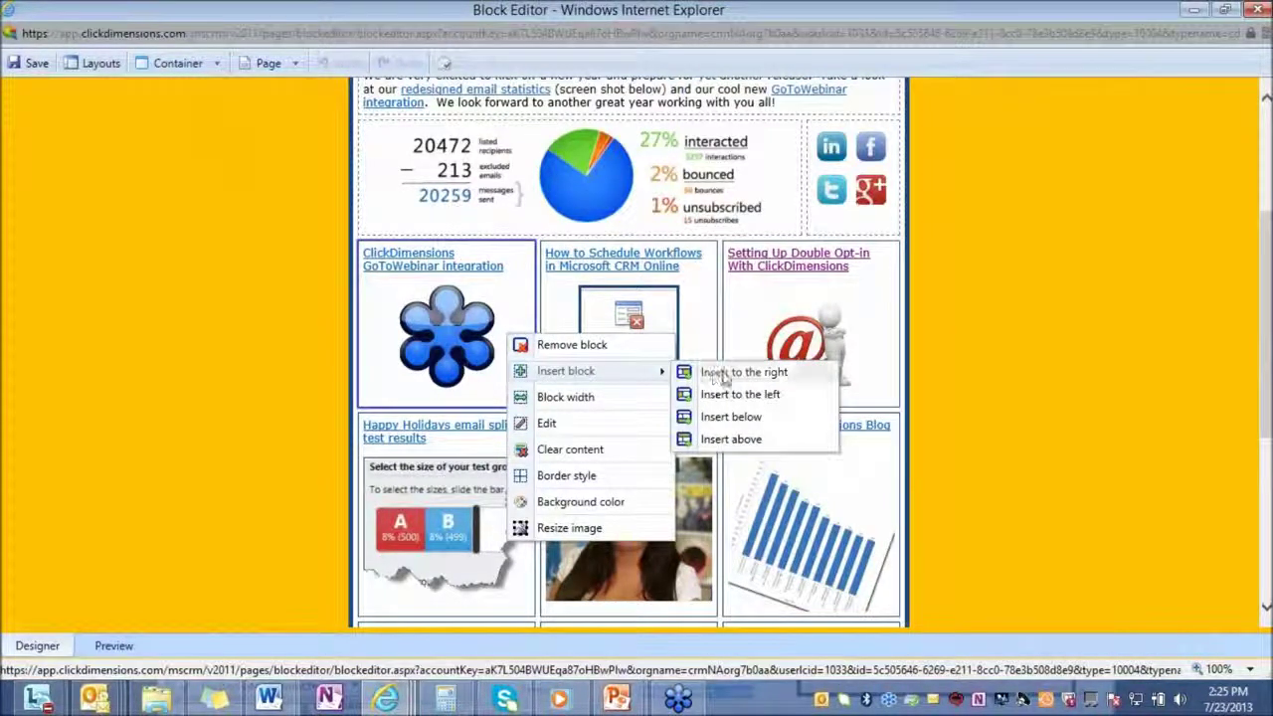
left_click(733, 441)
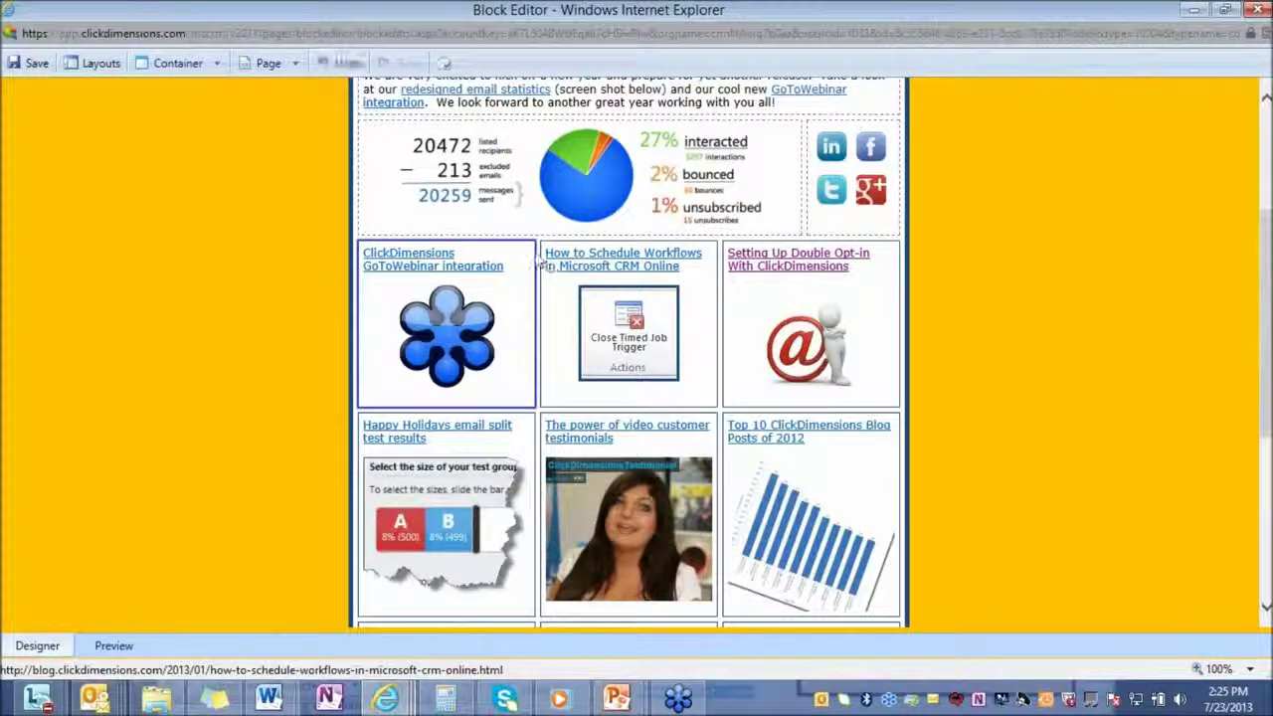
Start adding Image Only content to the new row, then cancel the dialog.
right_click(539, 255)
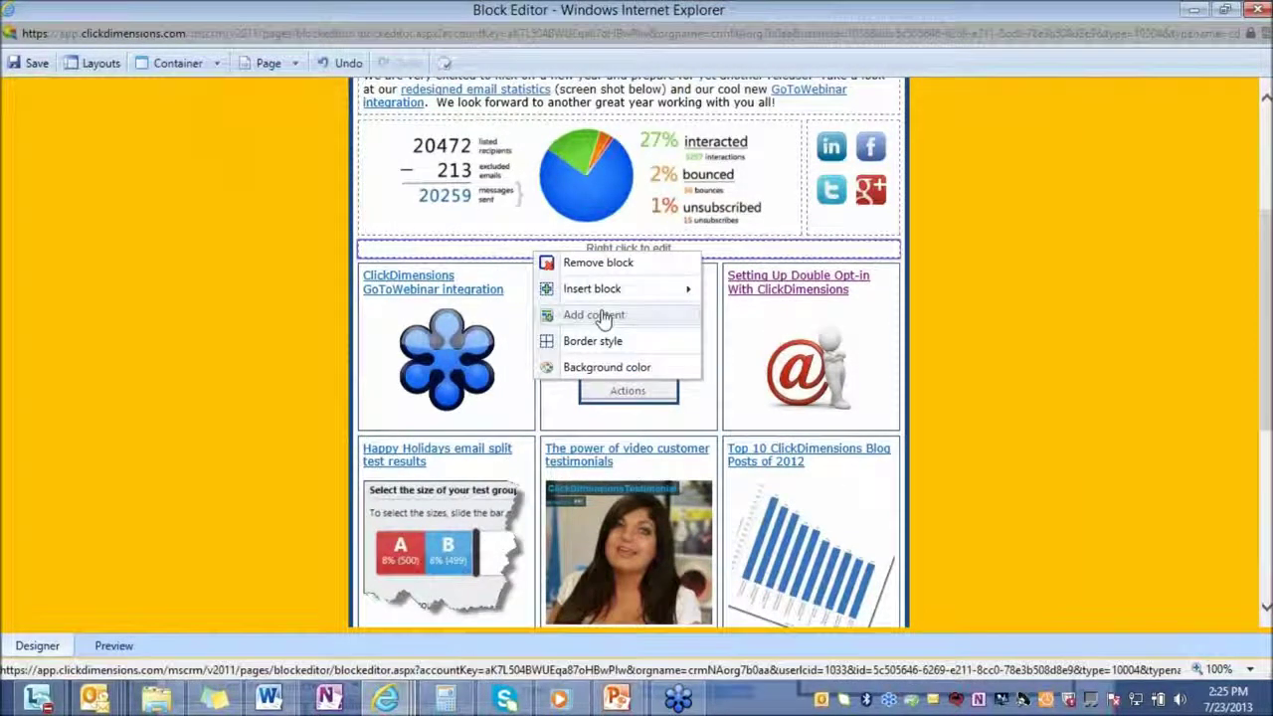
left_click(594, 316)
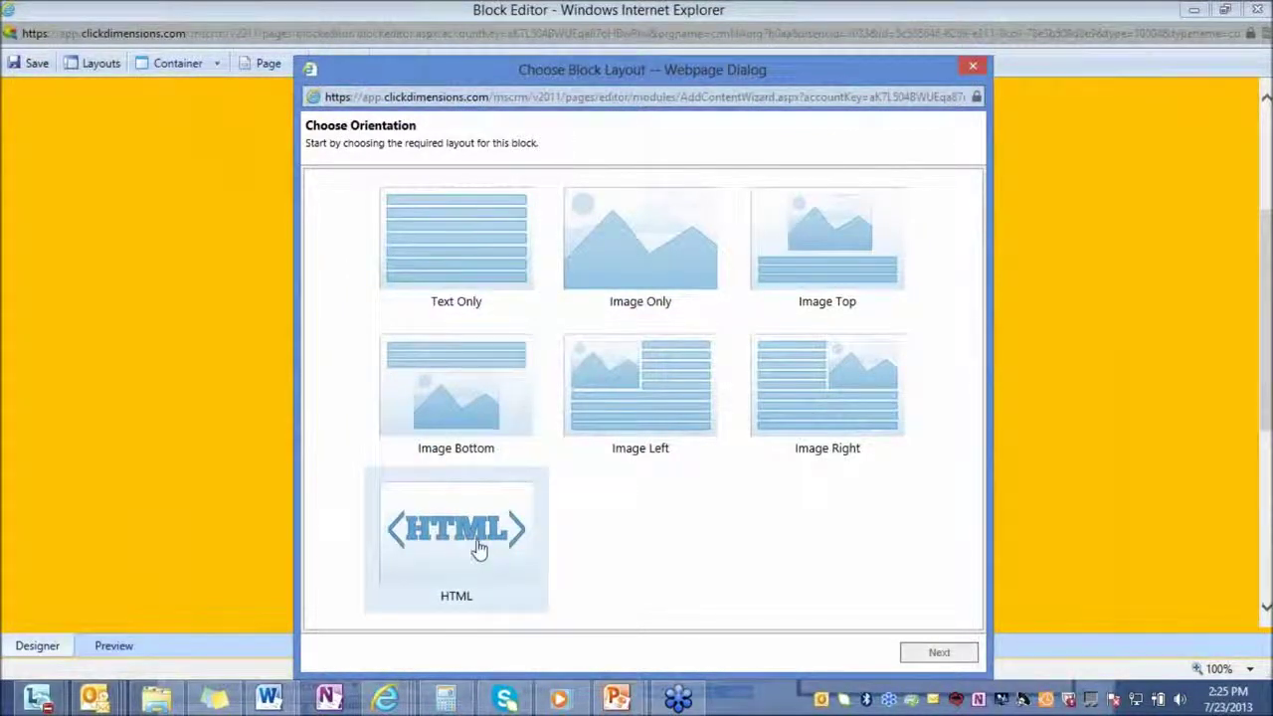
left_click(627, 263)
left_click(917, 654)
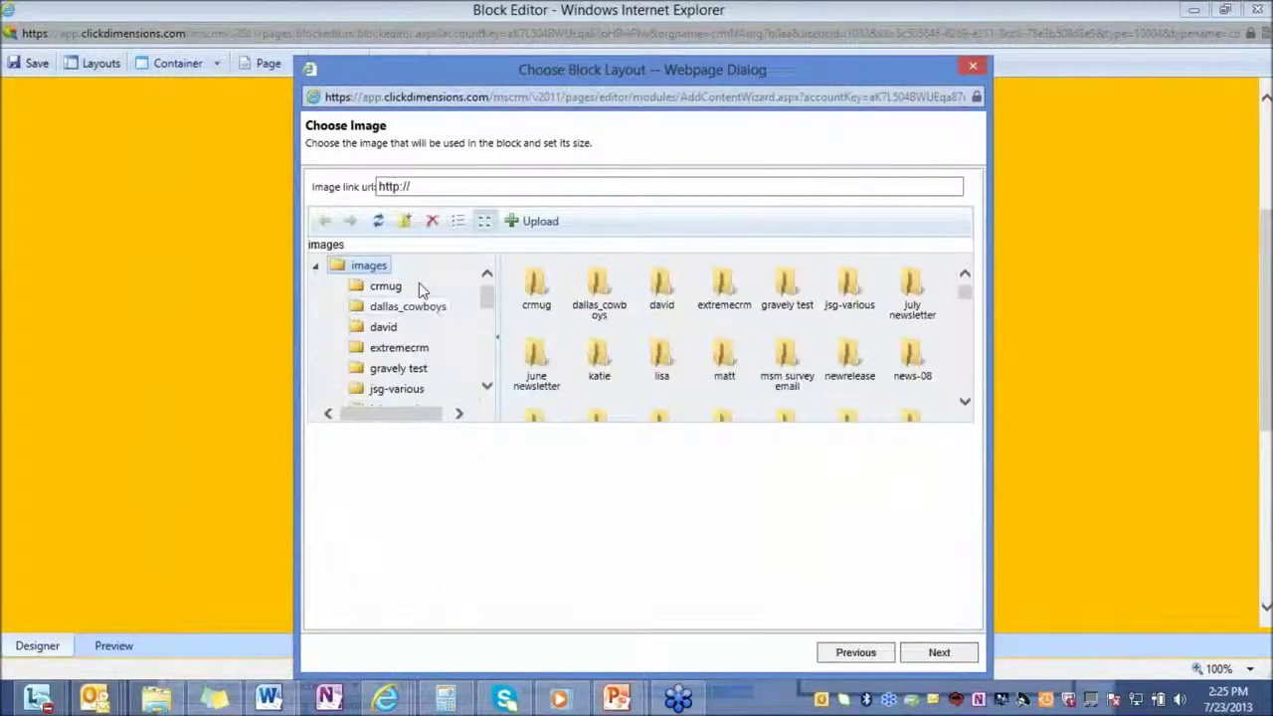
left_click(973, 68)
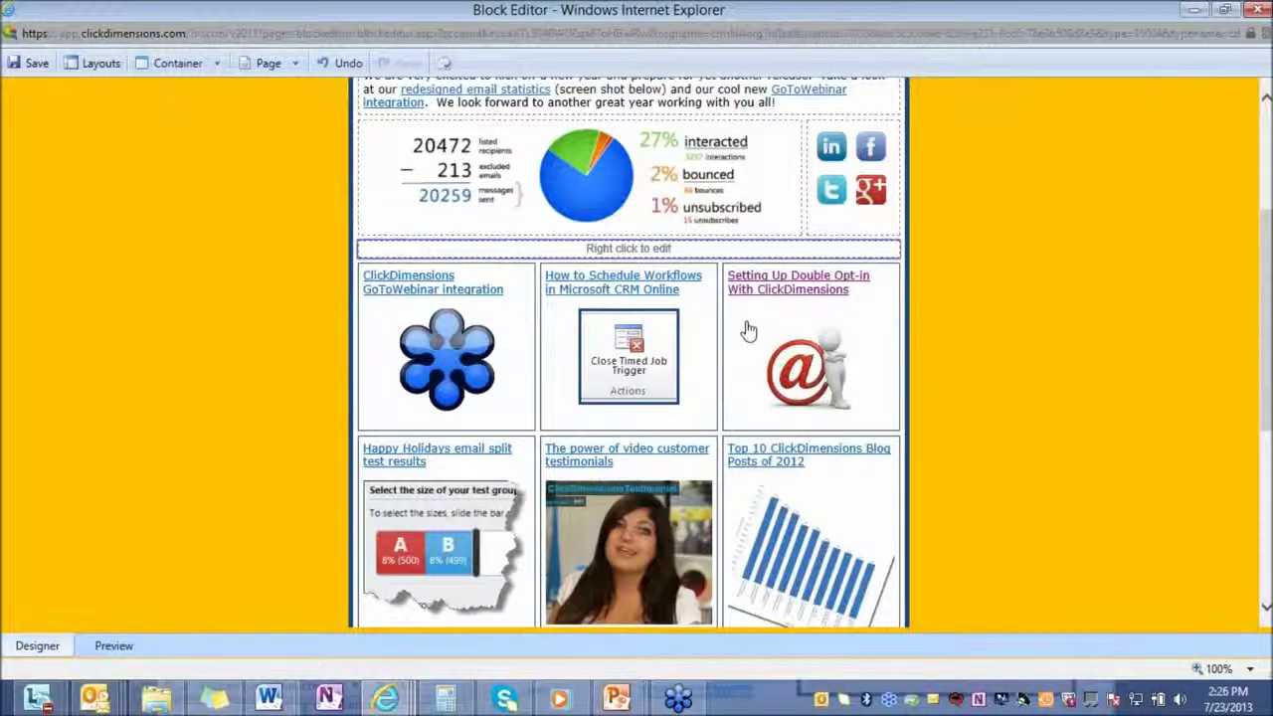
Review the Container and Page options and dismiss social links without inserting any.
scroll(749, 330, "up", 2)
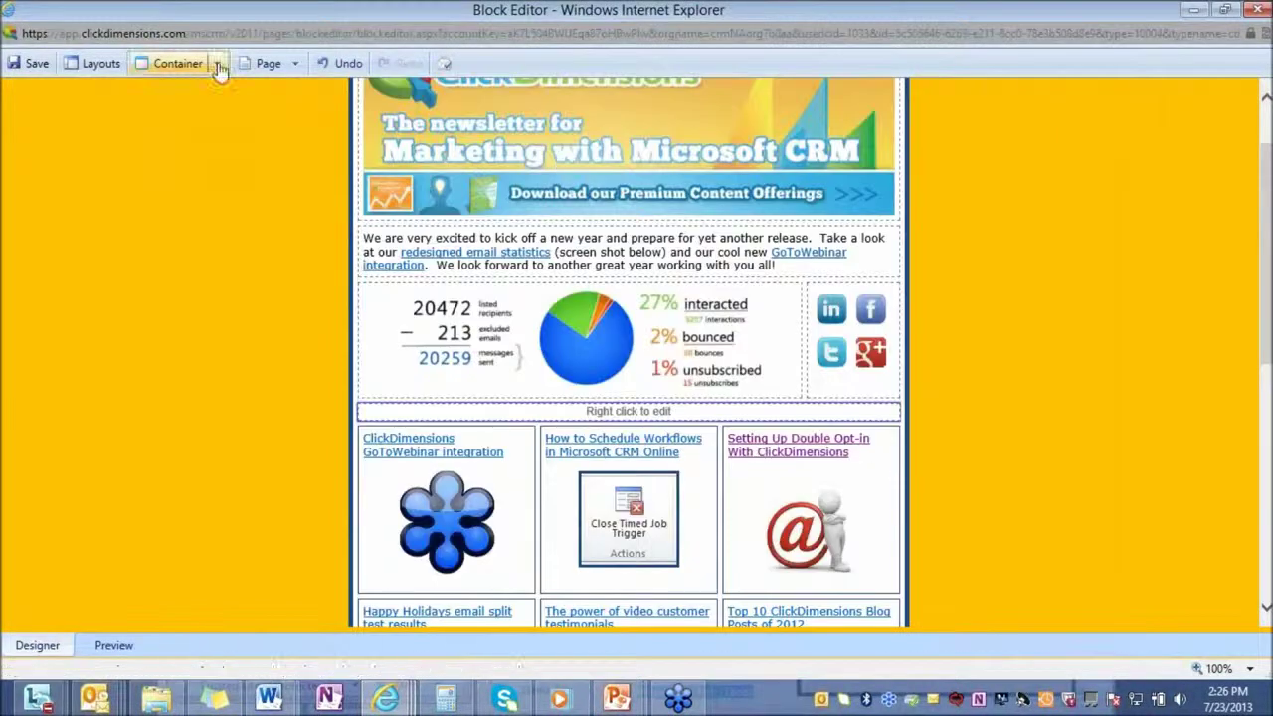
left_click(217, 63)
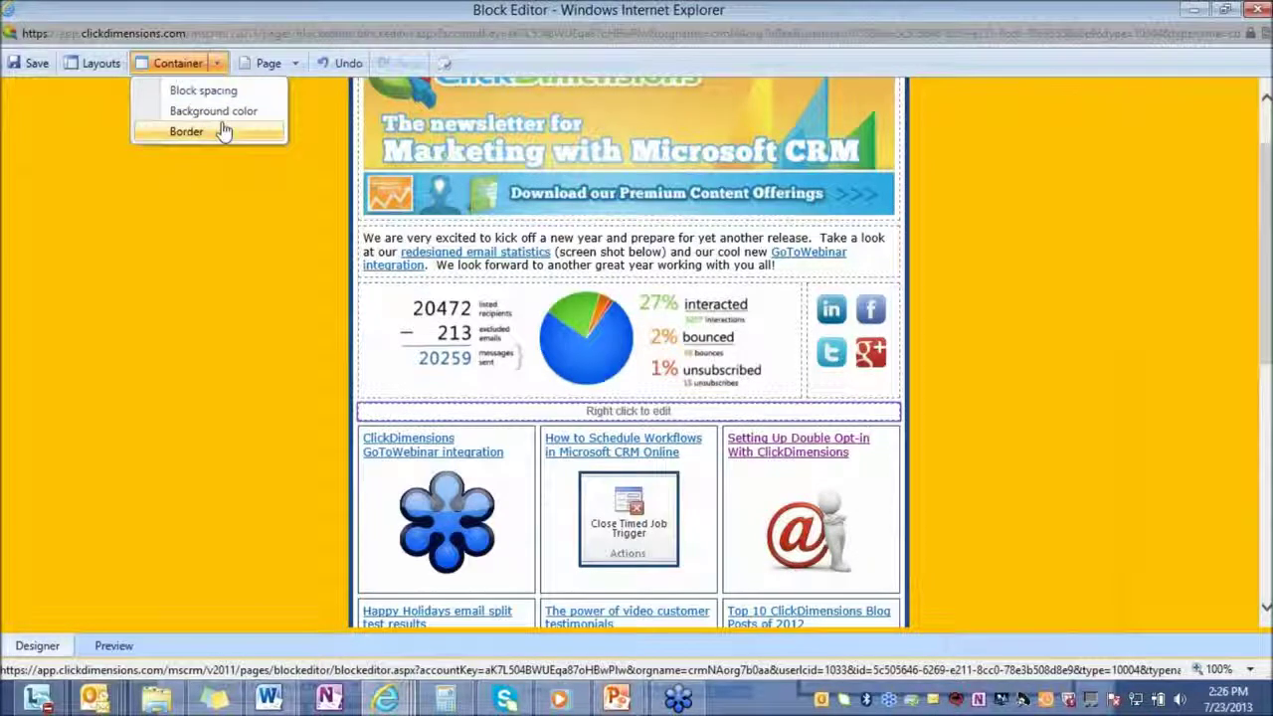
left_click(295, 63)
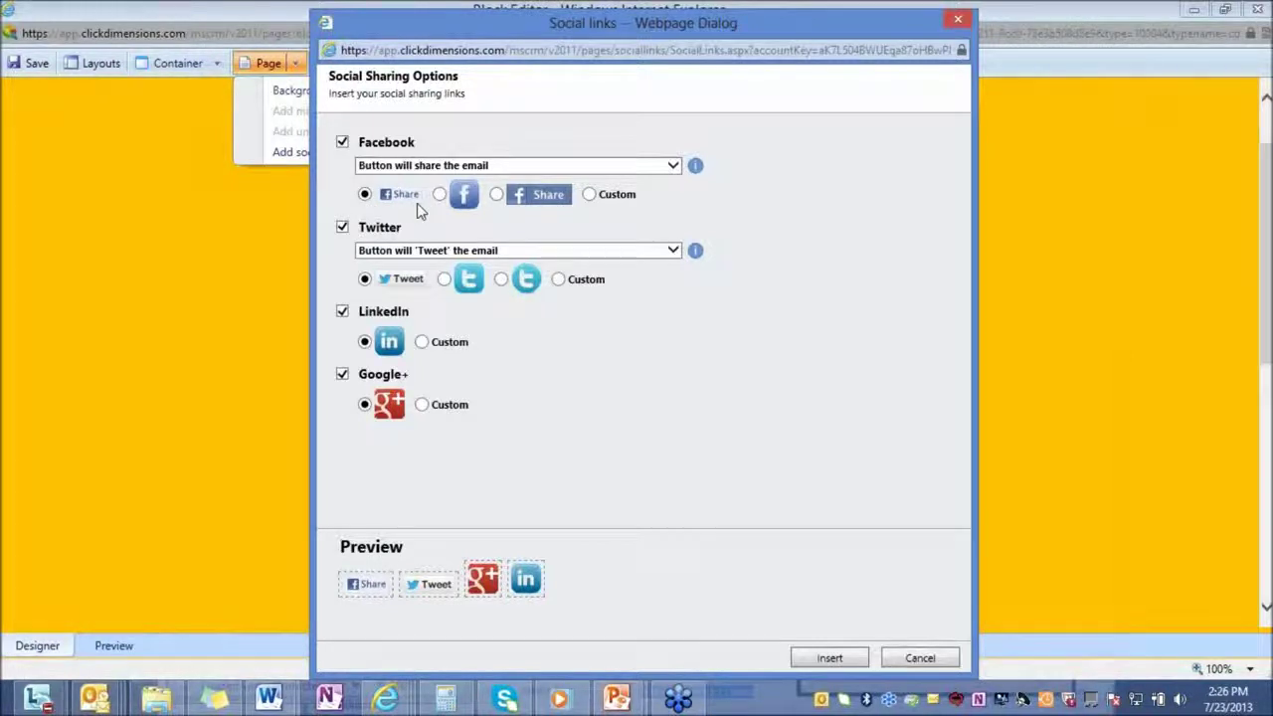
left_click(959, 21)
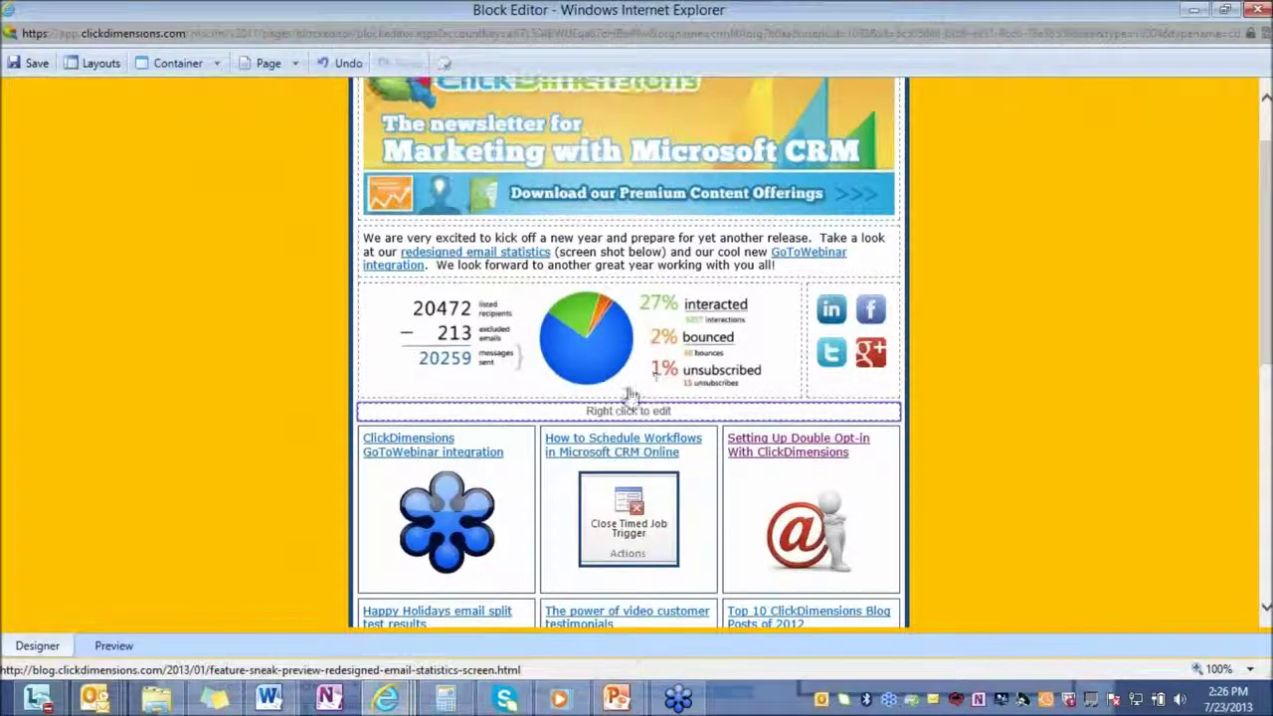
Close the Block Editor window to return to the Email Templates list.
scroll(628, 396, "up", 1)
scroll(629, 396, "down", 4)
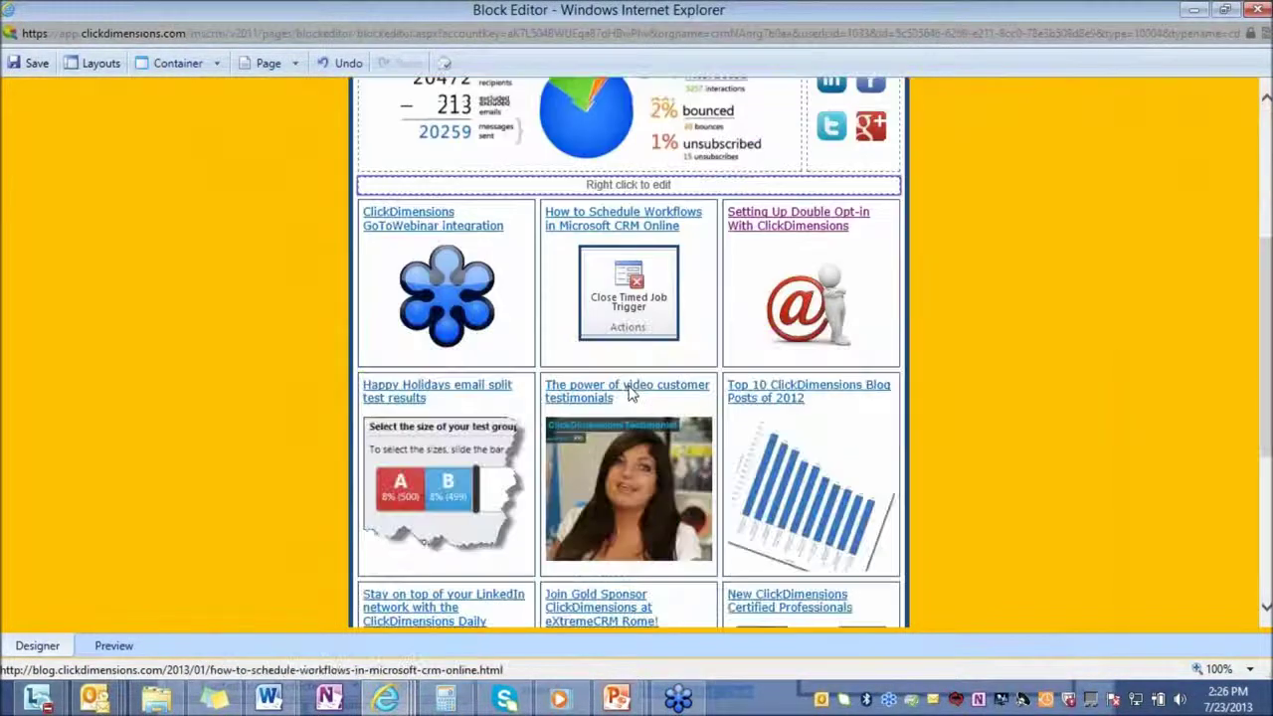
scroll(629, 396, "down", 1)
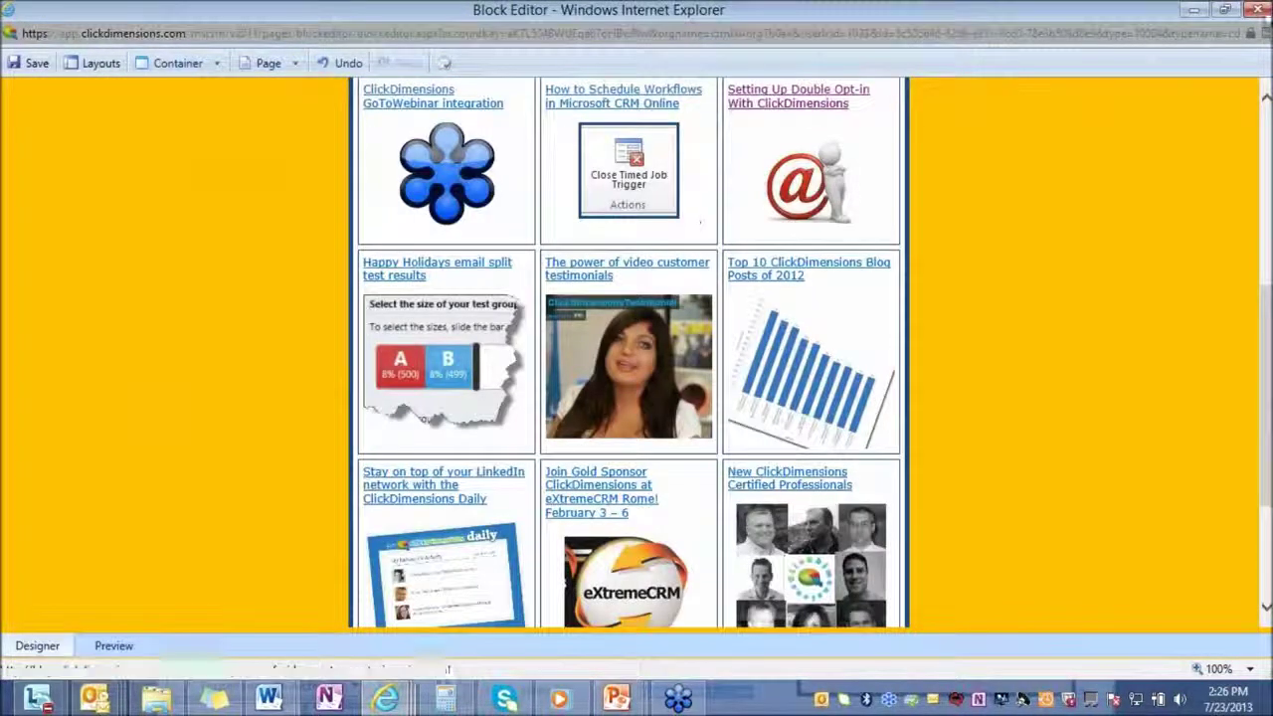
left_click(1252, 9)
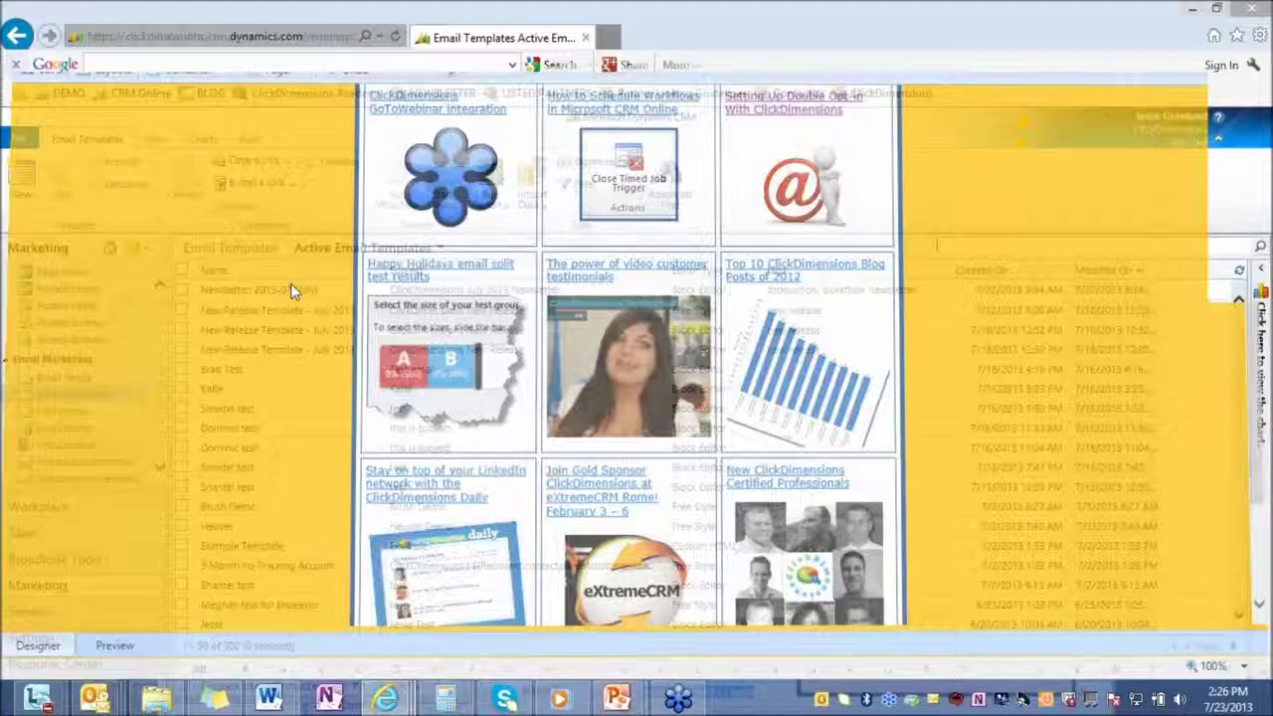
Maximize the Free Style Editor and try the Layout Manager's Upload option, then close it.
mouse_move(386, 699)
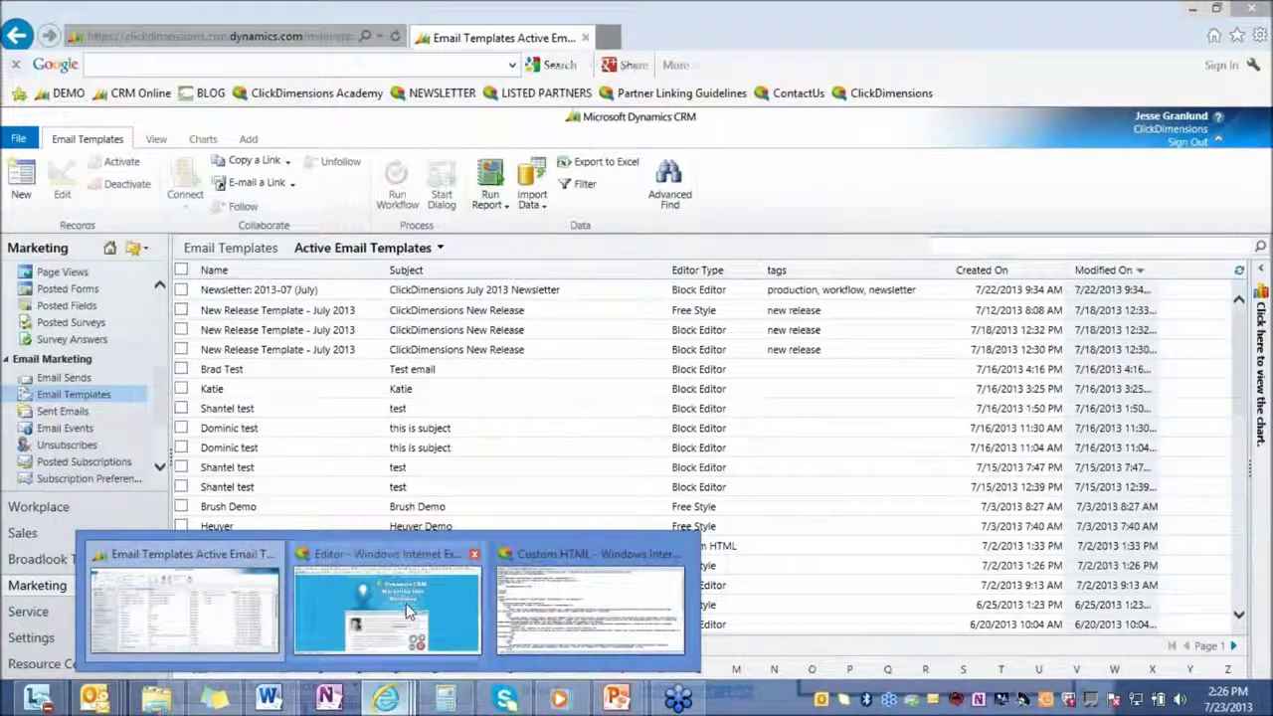
mouse_move(1269, 699)
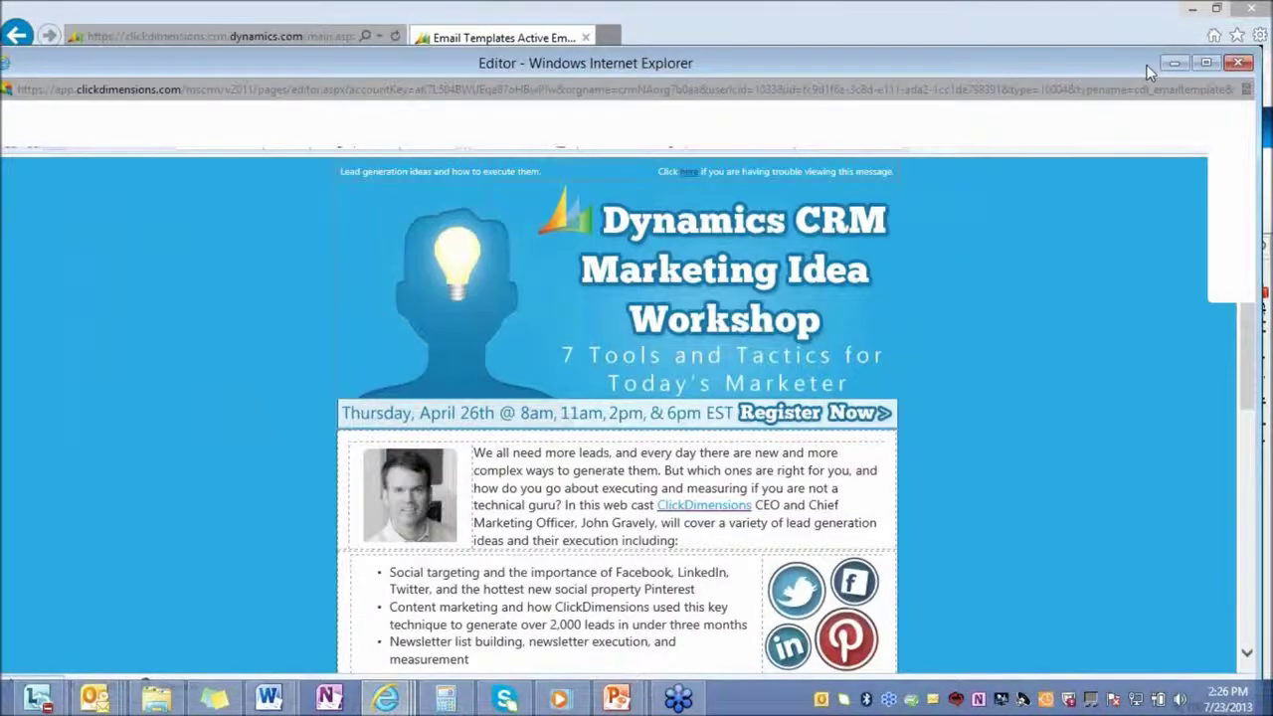
double_click(1149, 69)
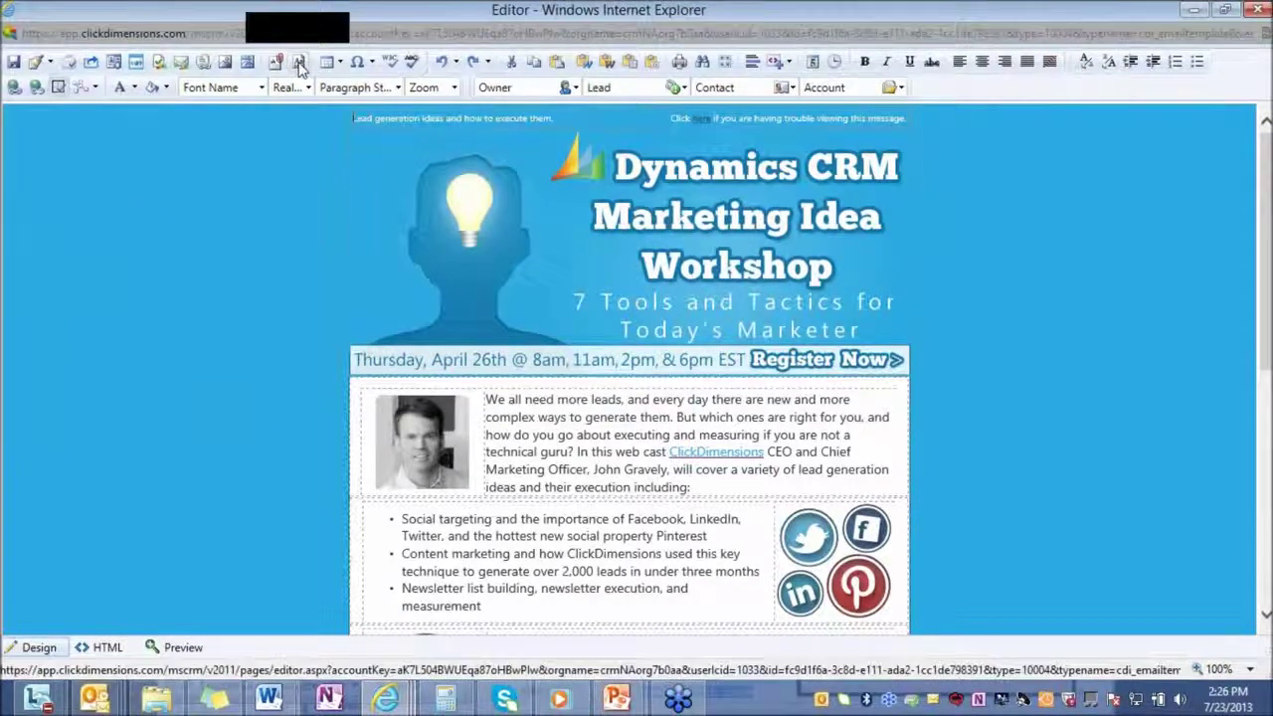
left_click(300, 64)
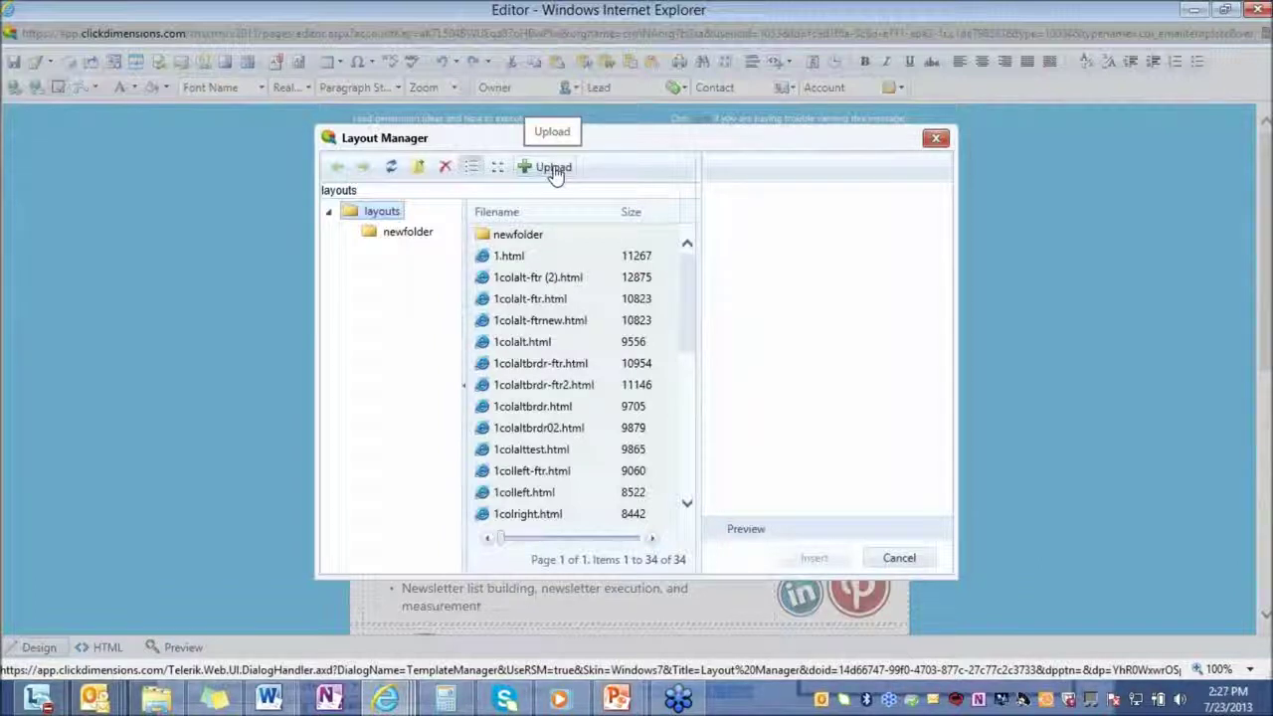
left_click(556, 169)
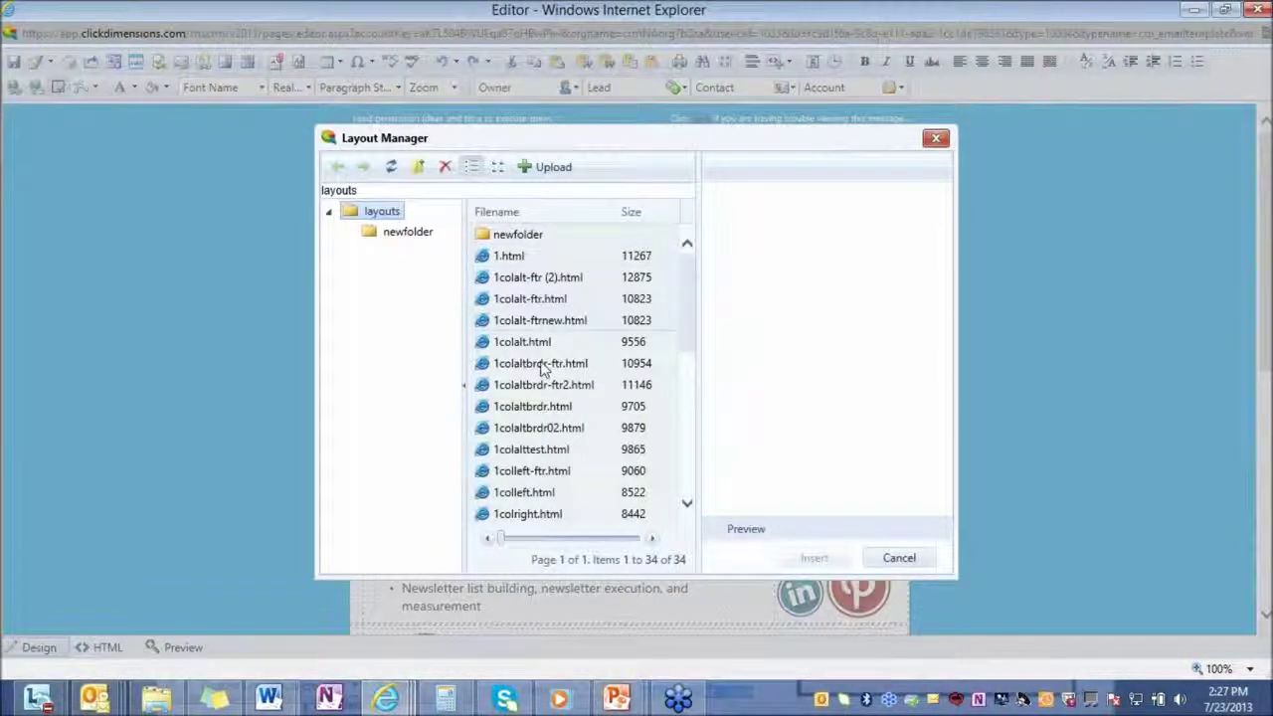
left_click(940, 146)
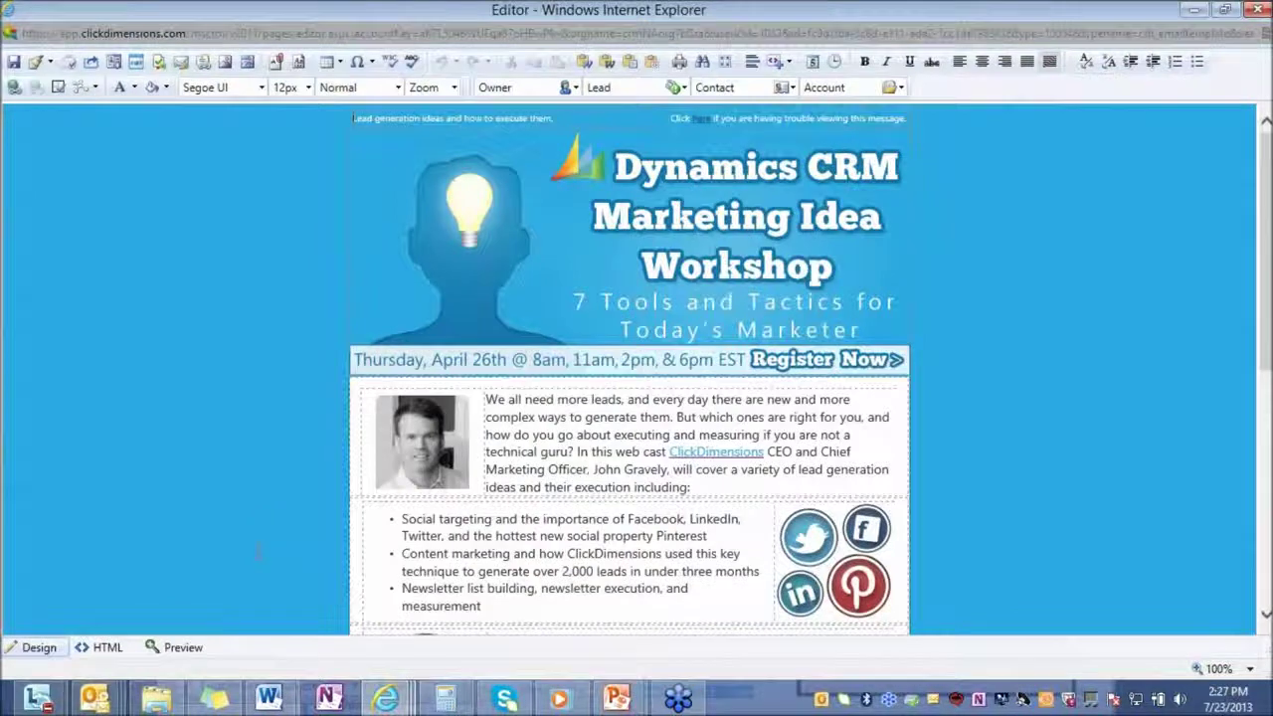
Glance at the HTML source, then add a blank line above 'We all need more leads'.
left_click(105, 651)
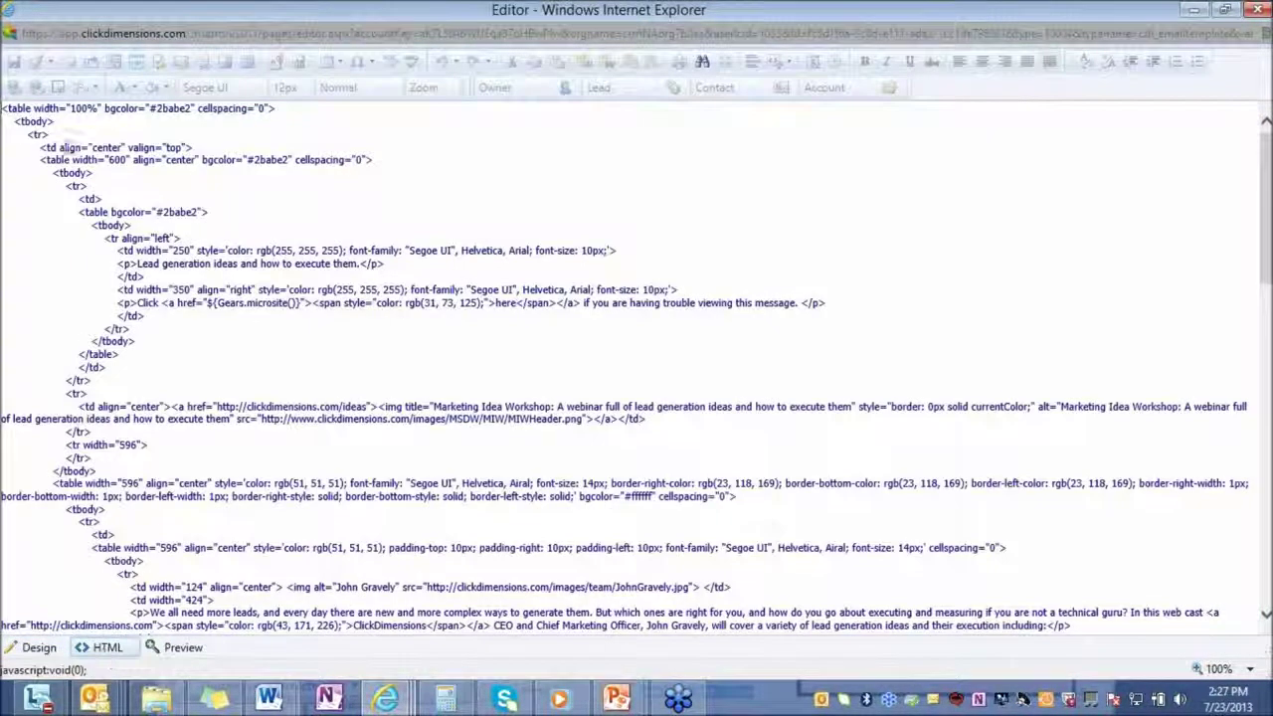
left_click(42, 648)
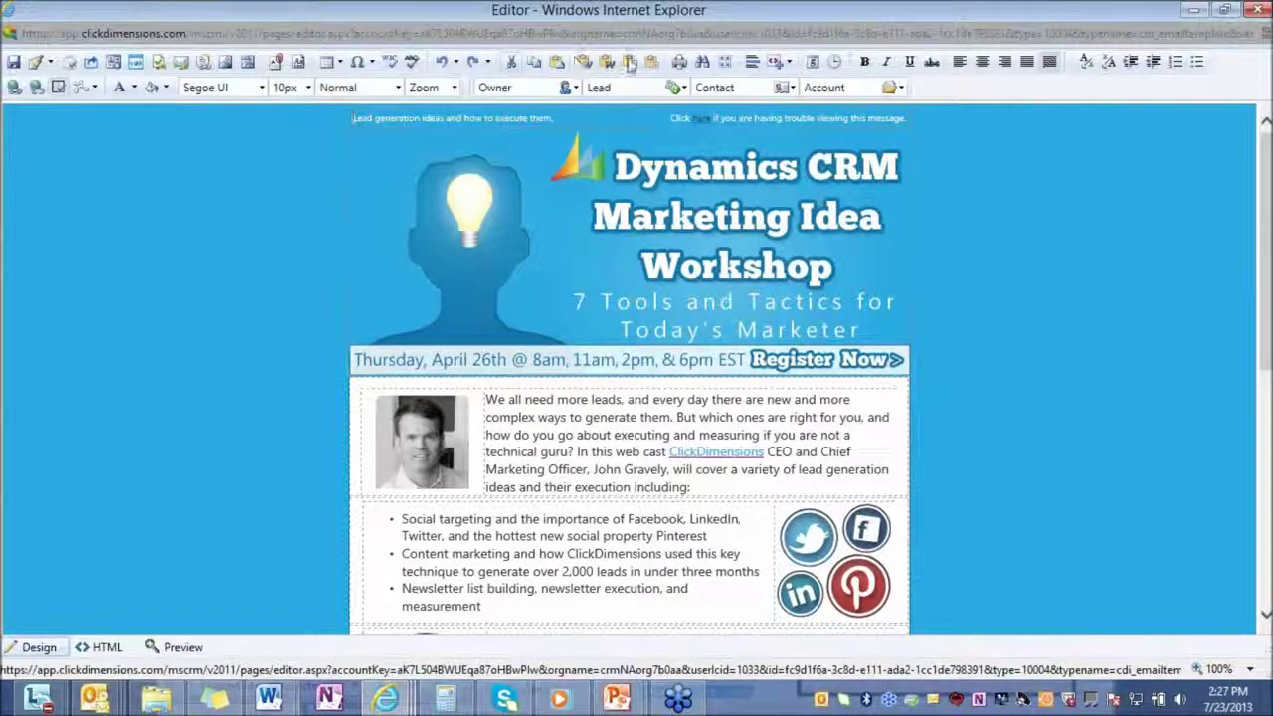
left_click(496, 402)
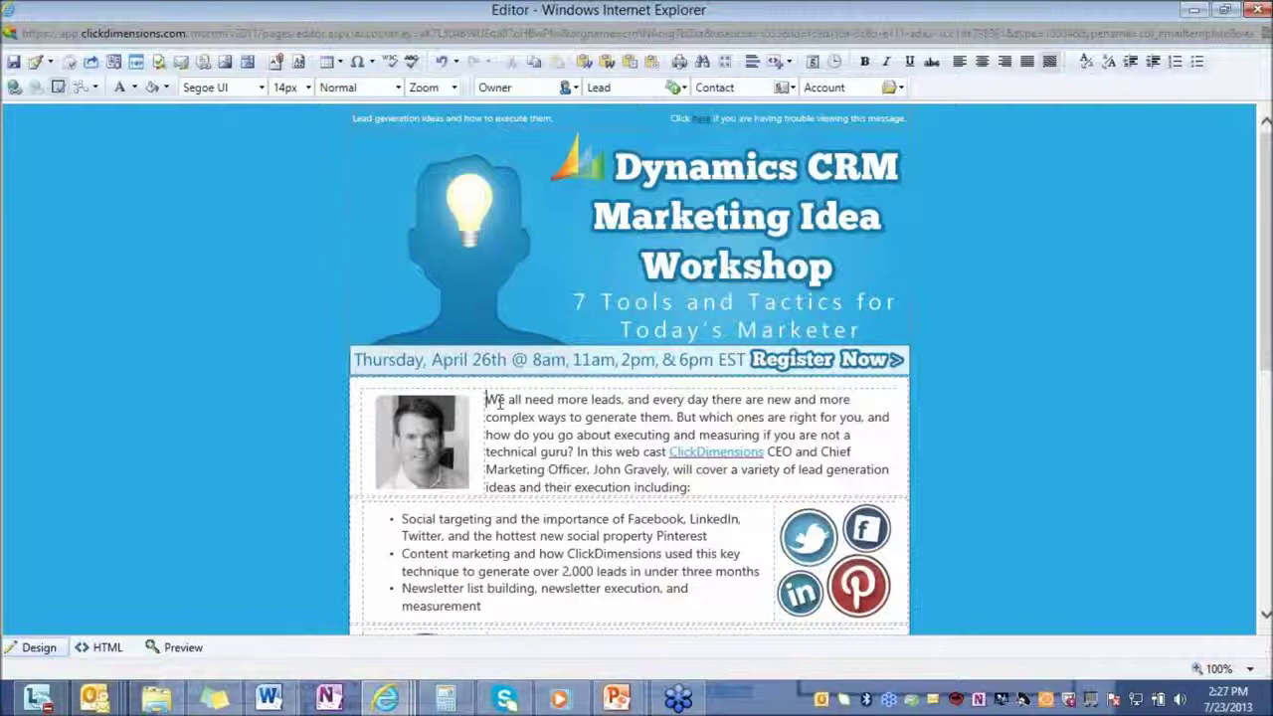
key("Return")
key("Return")
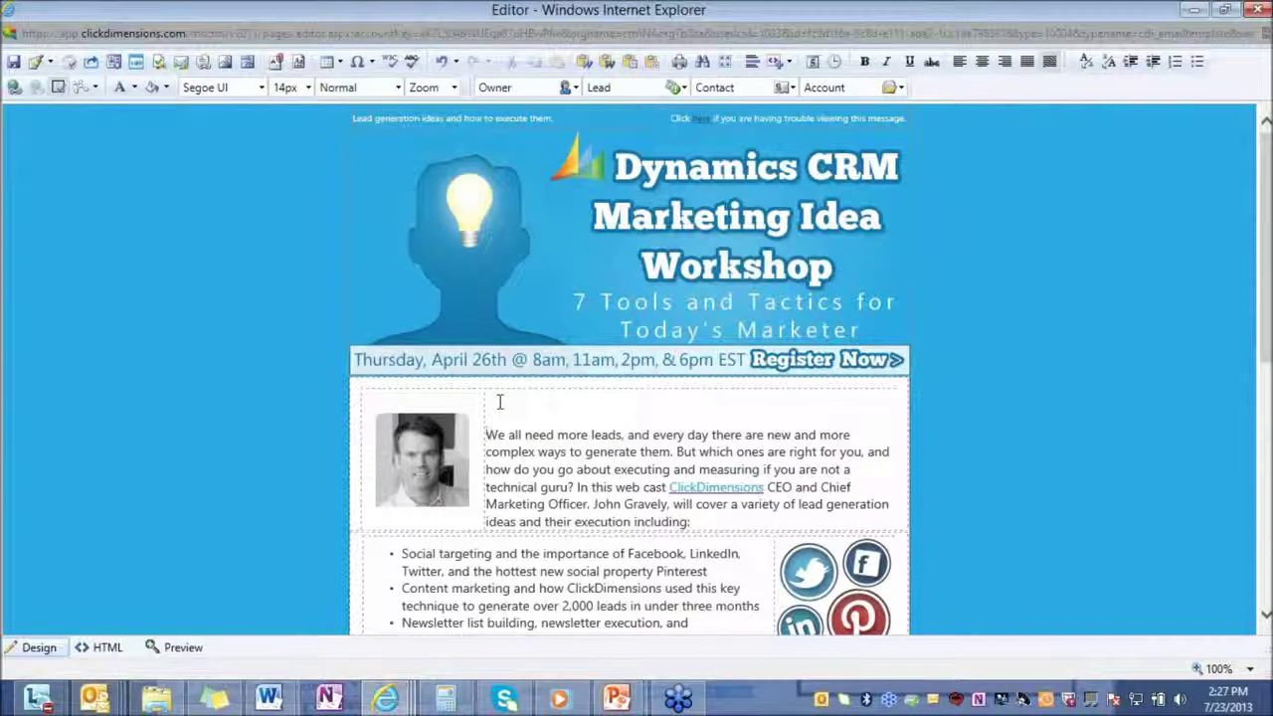
left_click(500, 402)
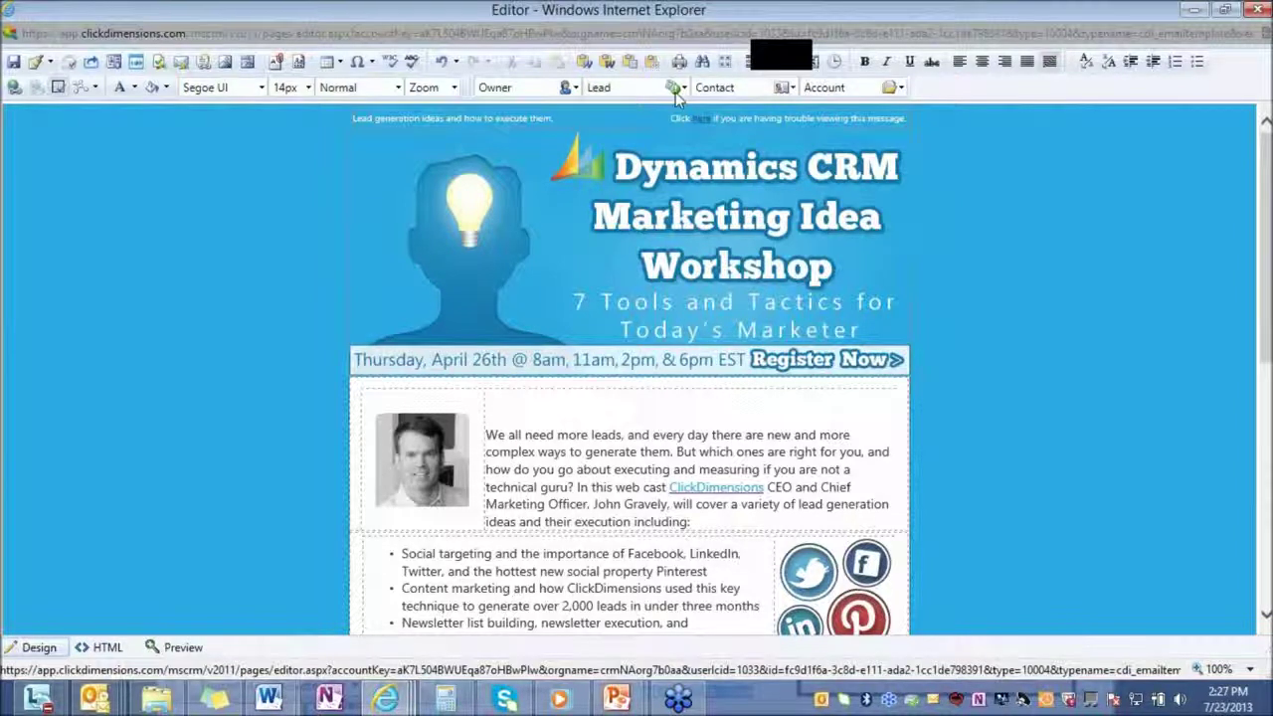
Insert the Contact First Name merge field on the blank line.
left_click(784, 88)
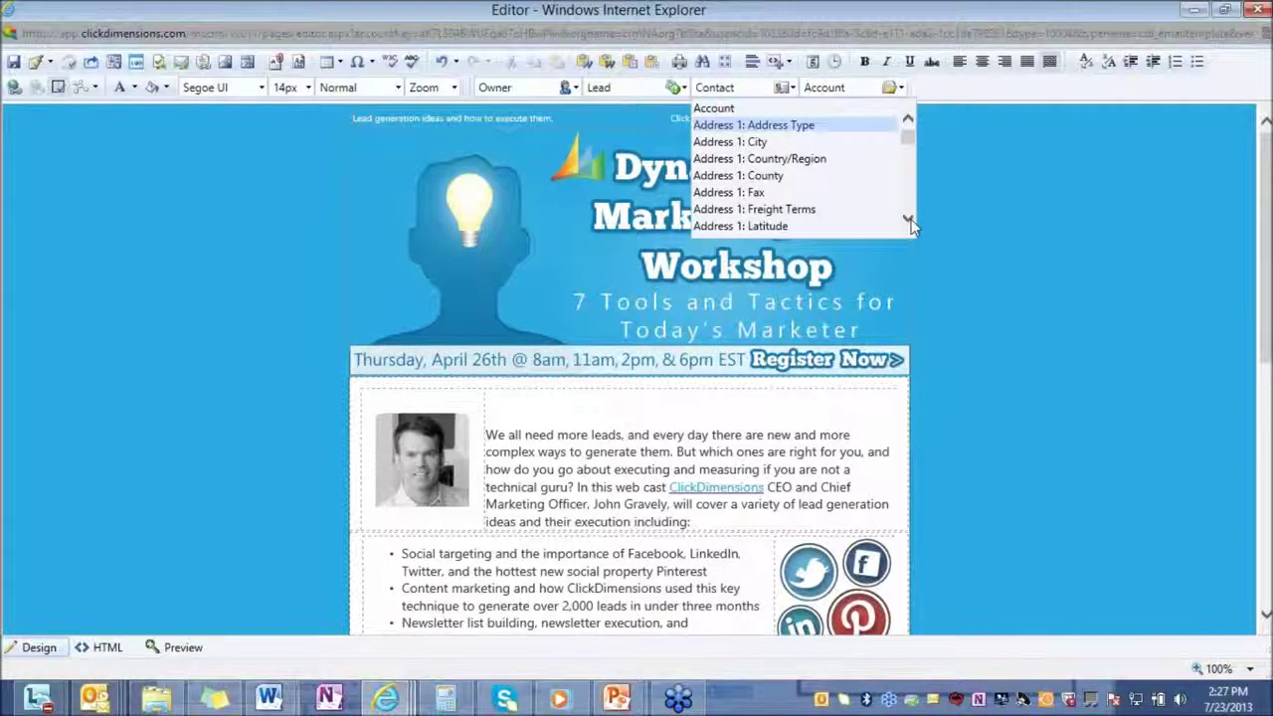
left_click(908, 221)
left_click(908, 221)
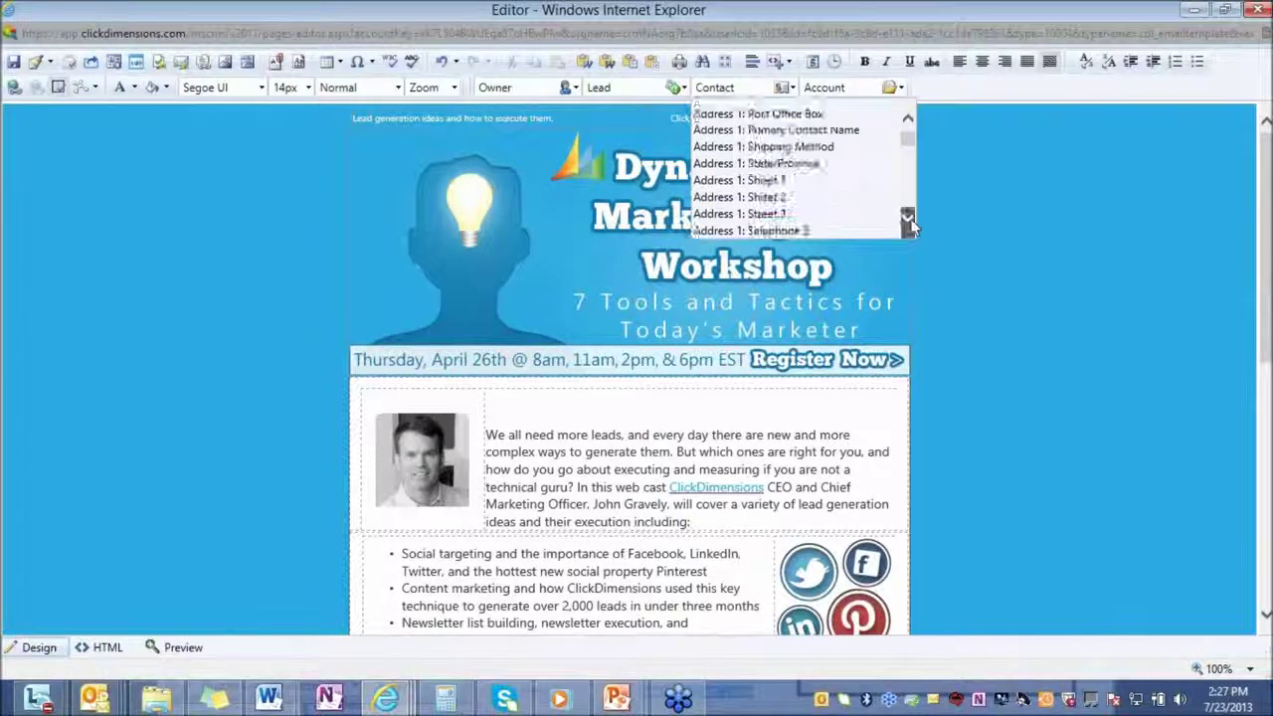
left_click(908, 221)
left_click(908, 221)
left_click(908, 221)
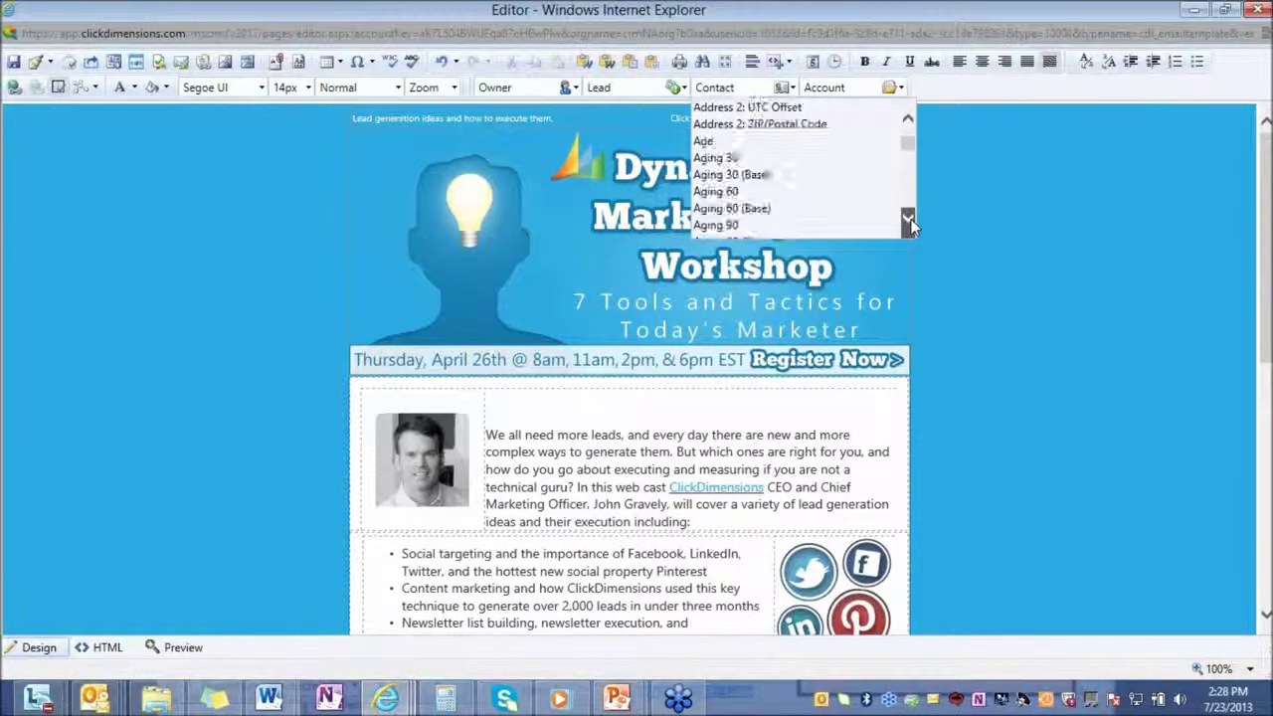
left_click(909, 221)
left_click(909, 220)
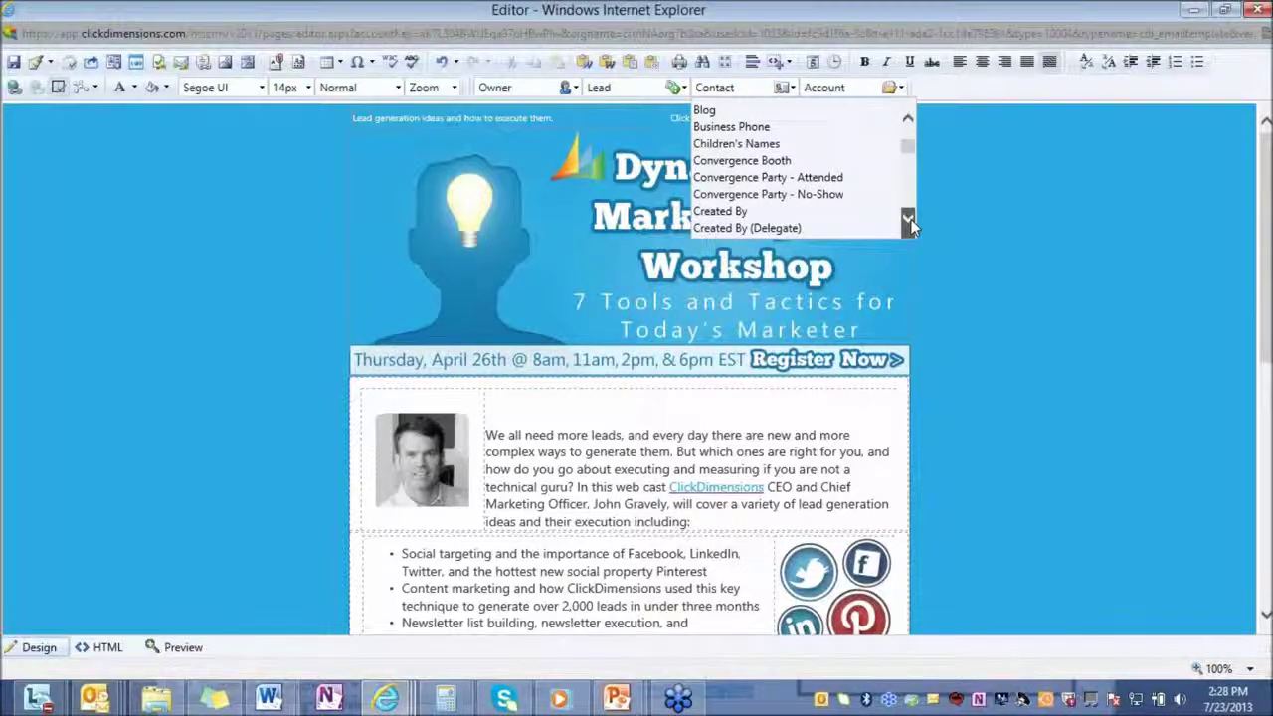
left_click(908, 221)
left_click(908, 221)
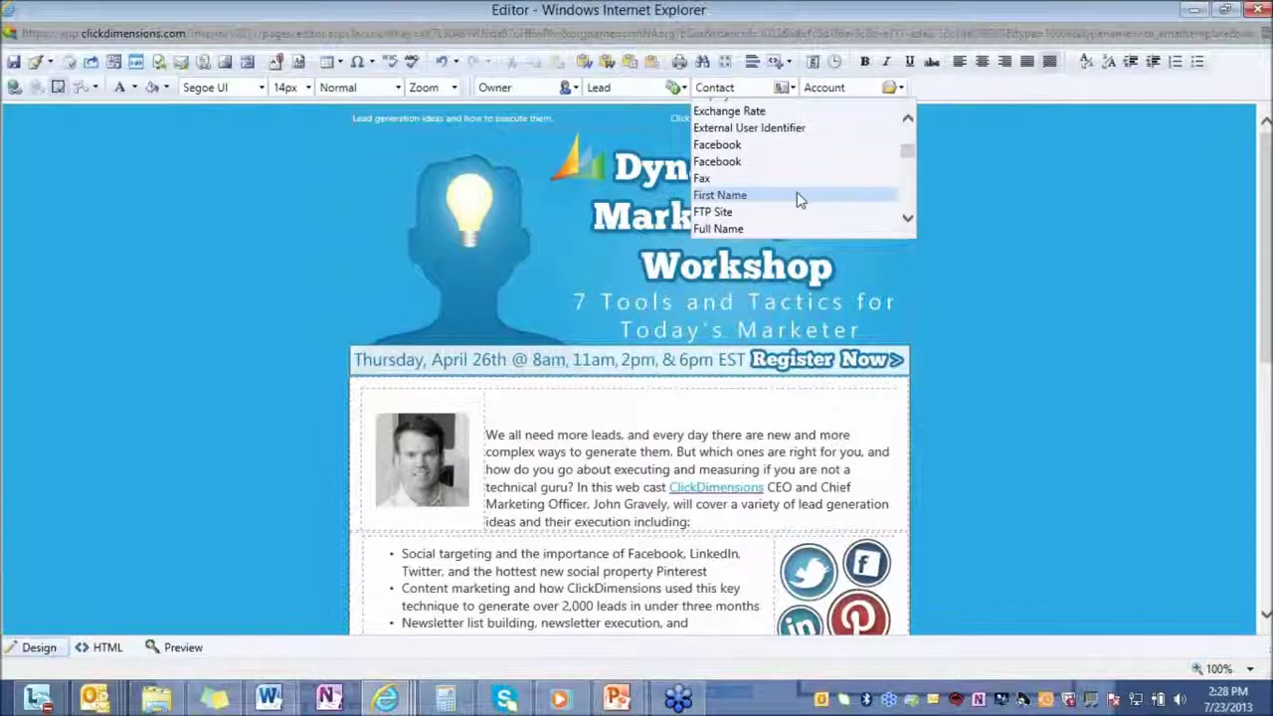
left_click(801, 200)
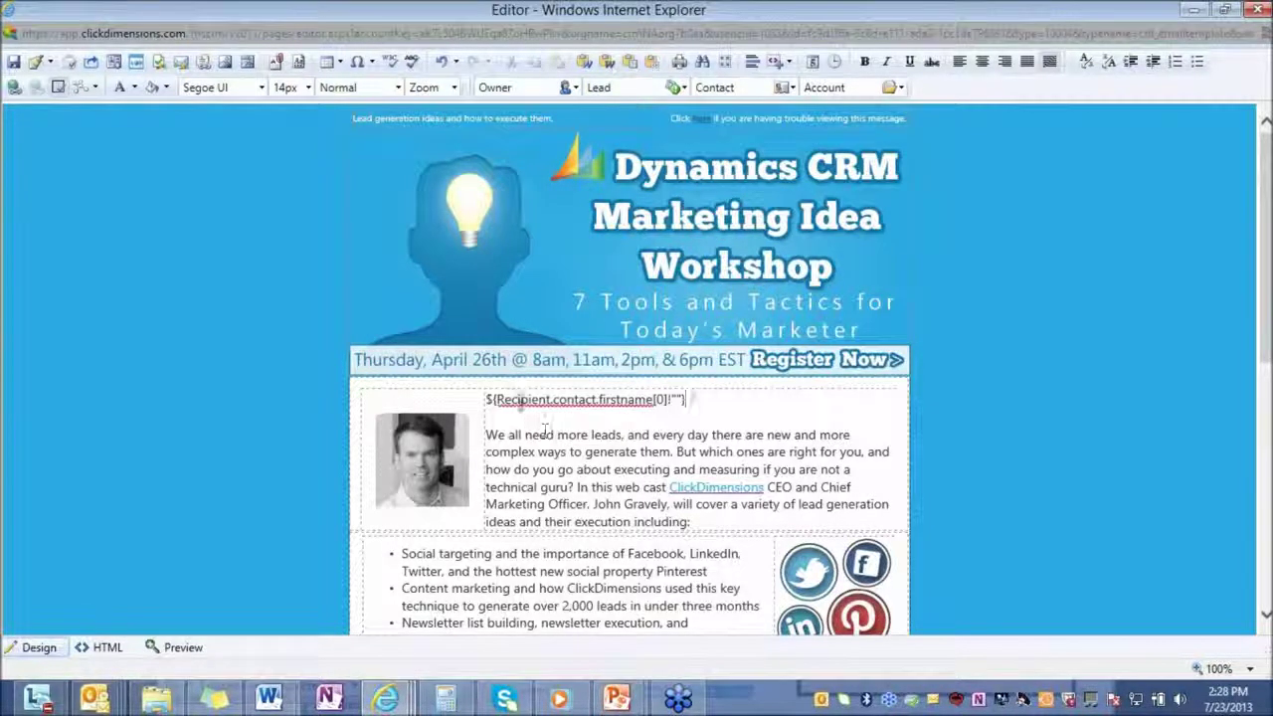
Follow the First Name merge field with a comma to complete the greeting.
left_click_drag(688, 399, 575, 384)
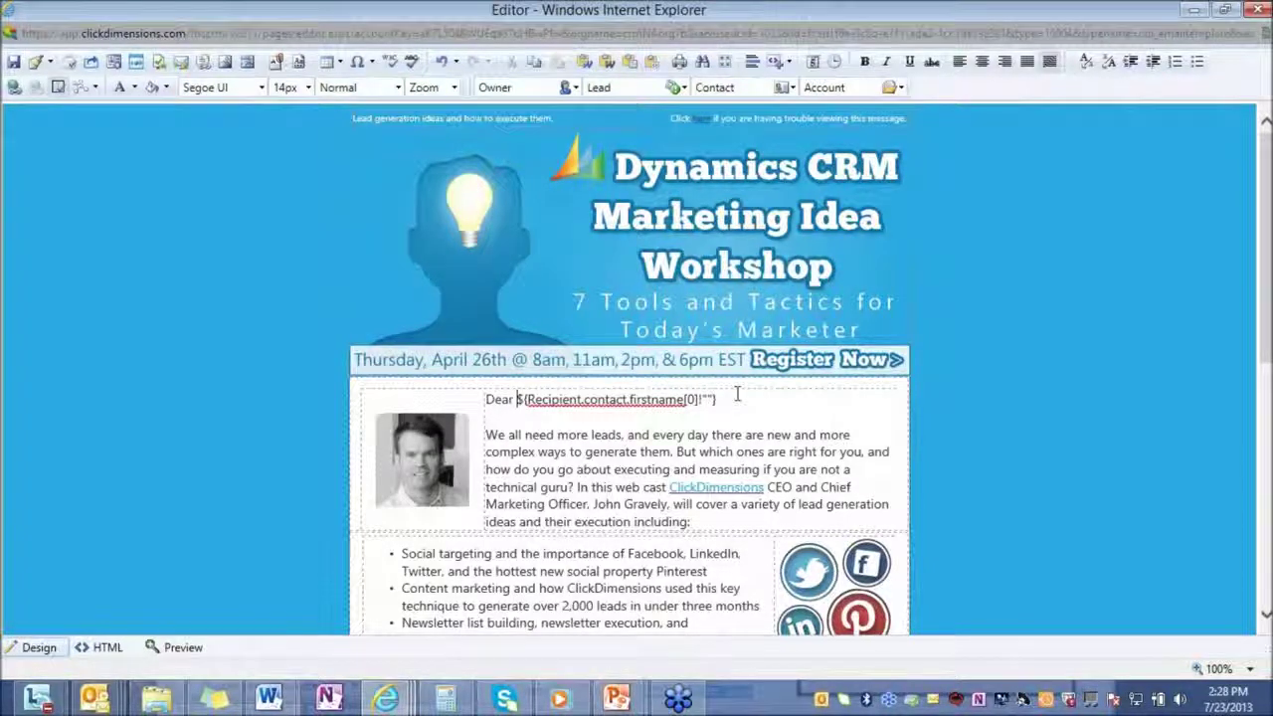
left_click(737, 393)
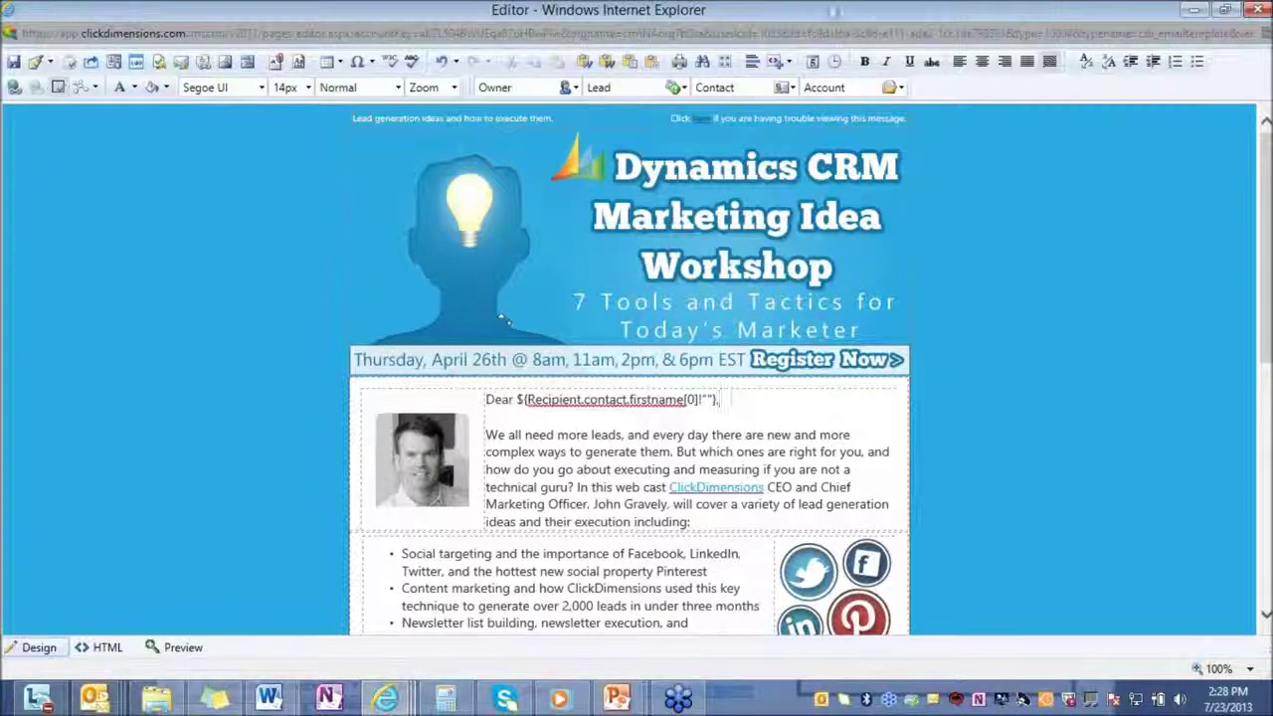
type(",")
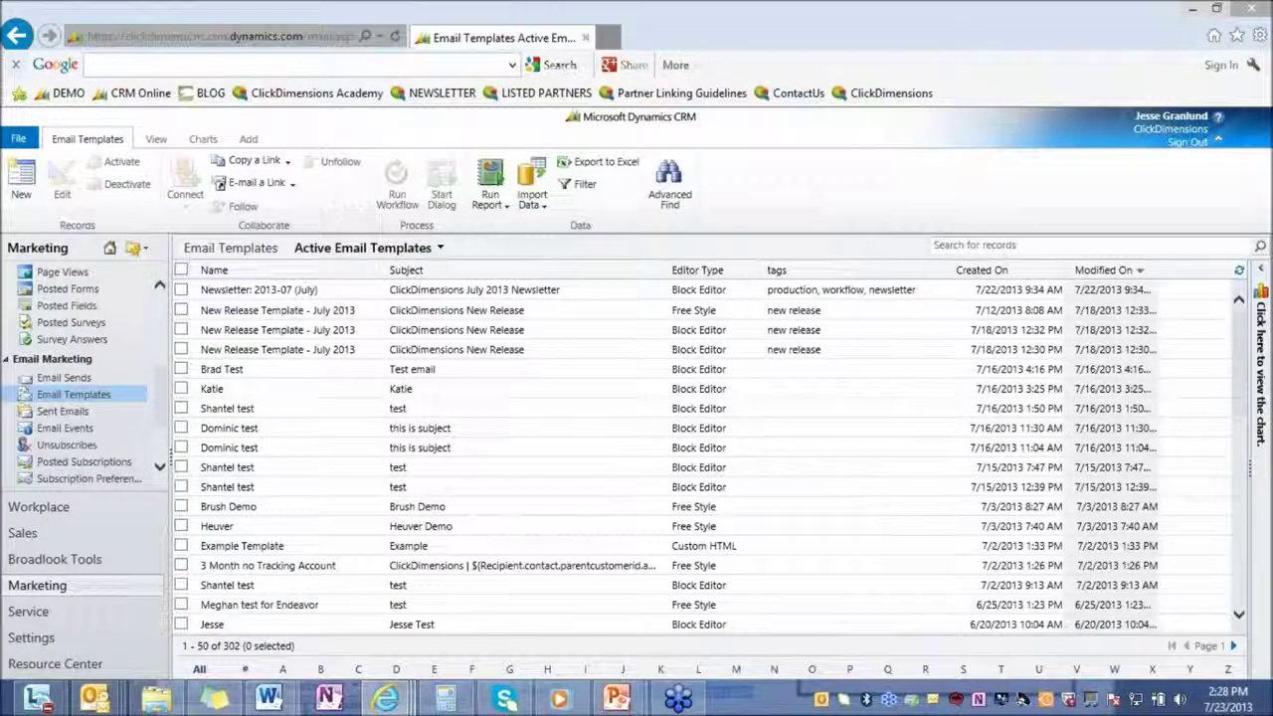
mouse_move(386, 699)
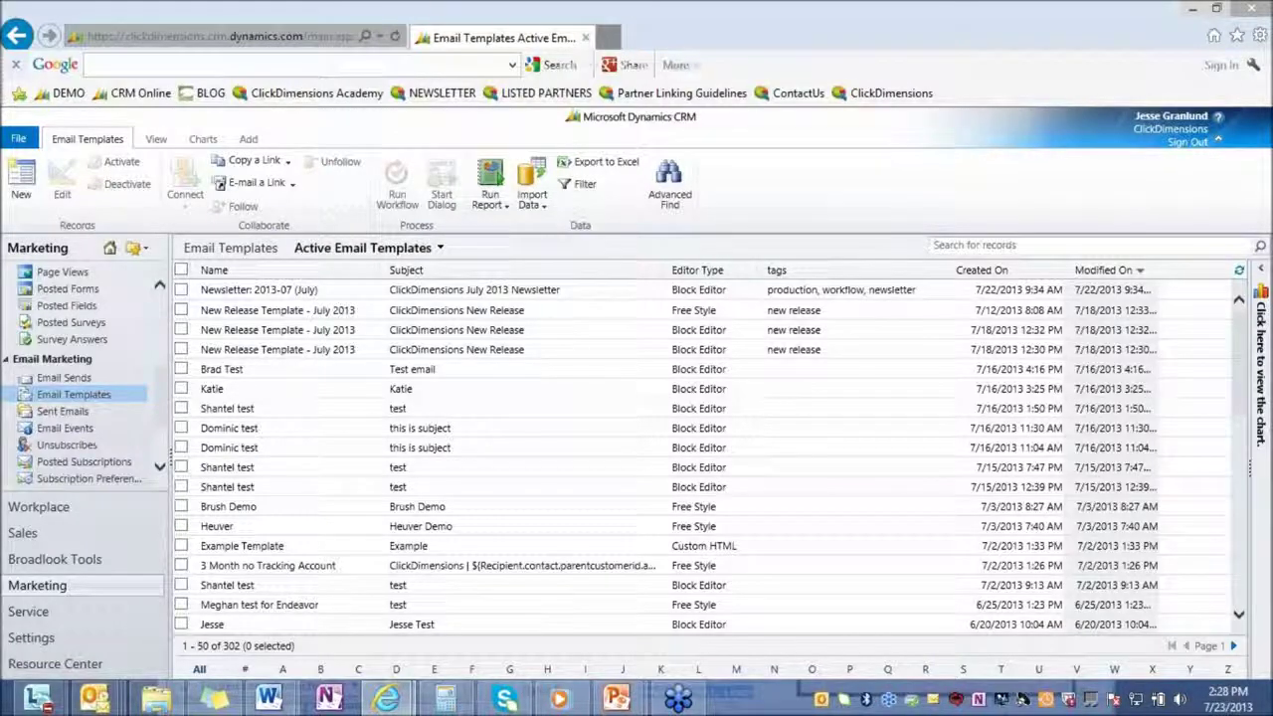
key("alt+Tab")
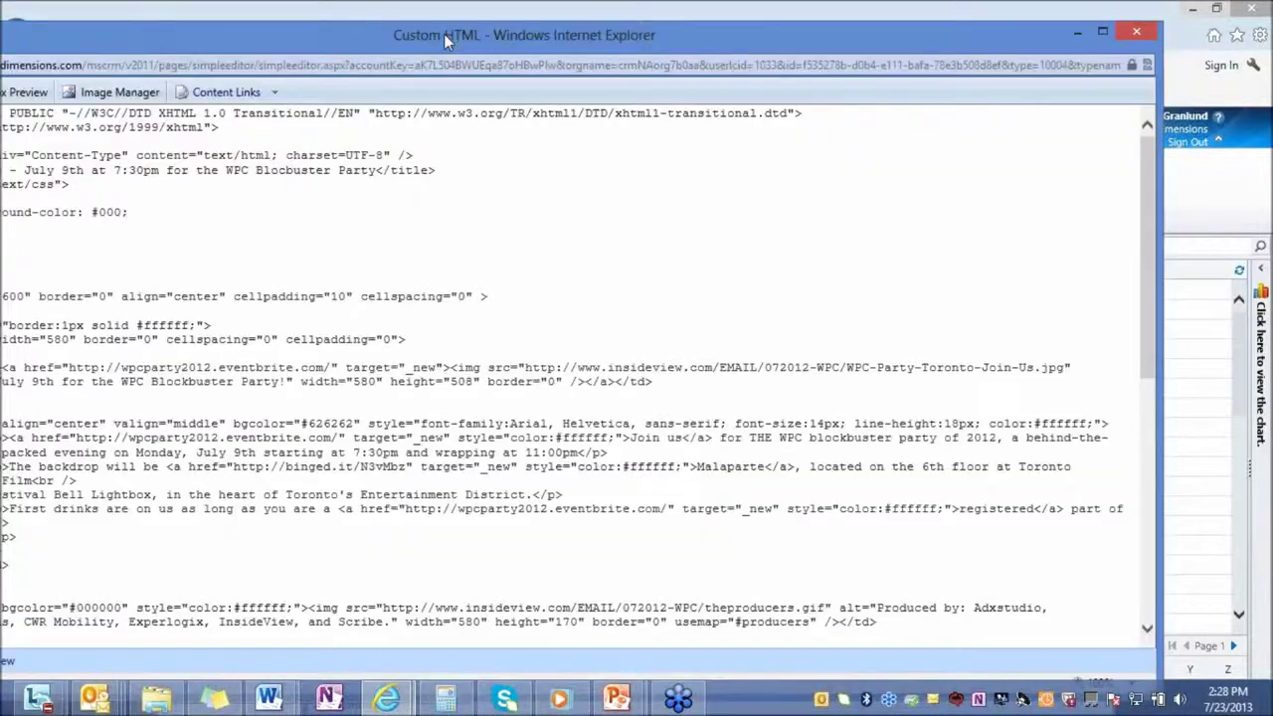
left_click_drag(1071, 36, 1116, 30)
left_click(1153, 31)
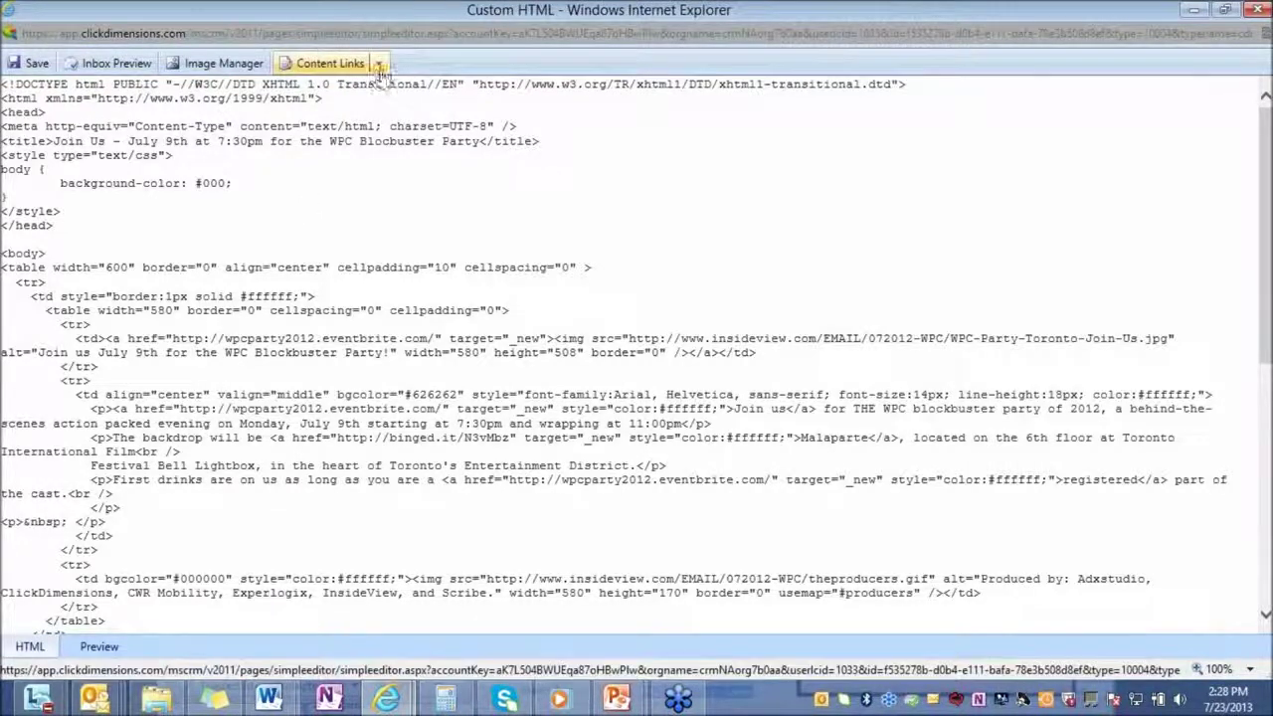
left_click(381, 64)
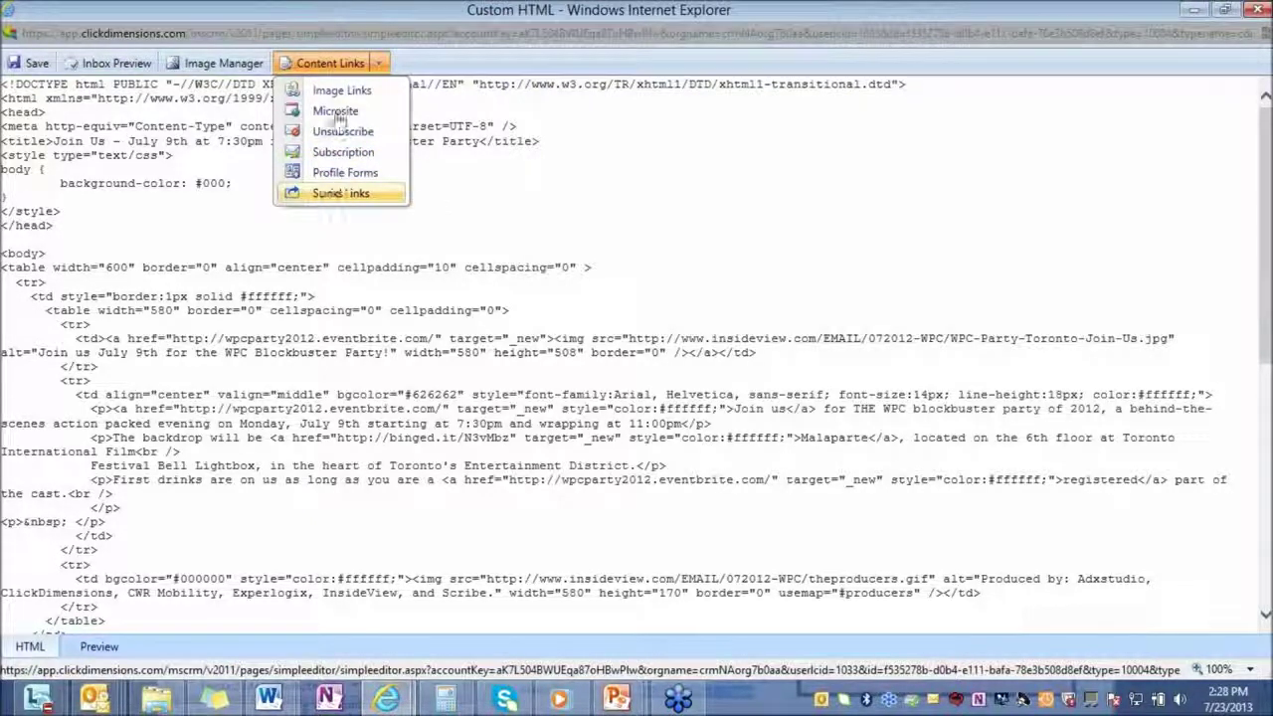
left_click(382, 63)
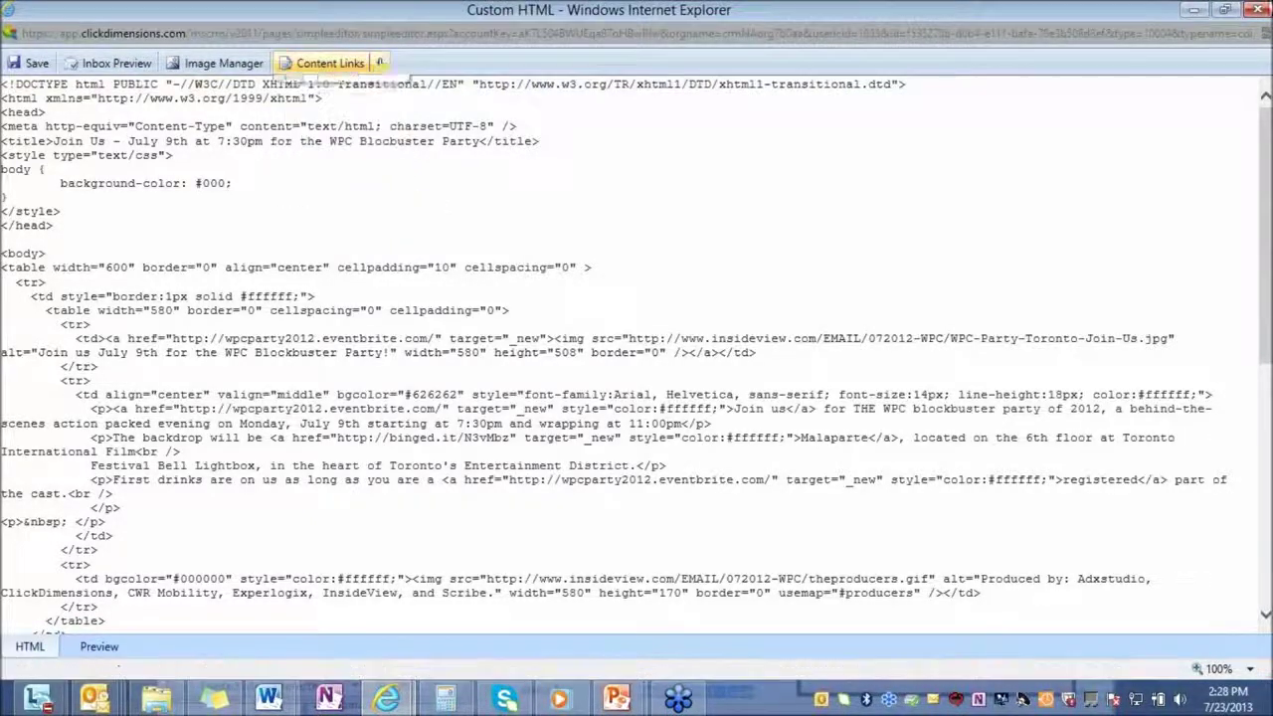
left_click(1252, 10)
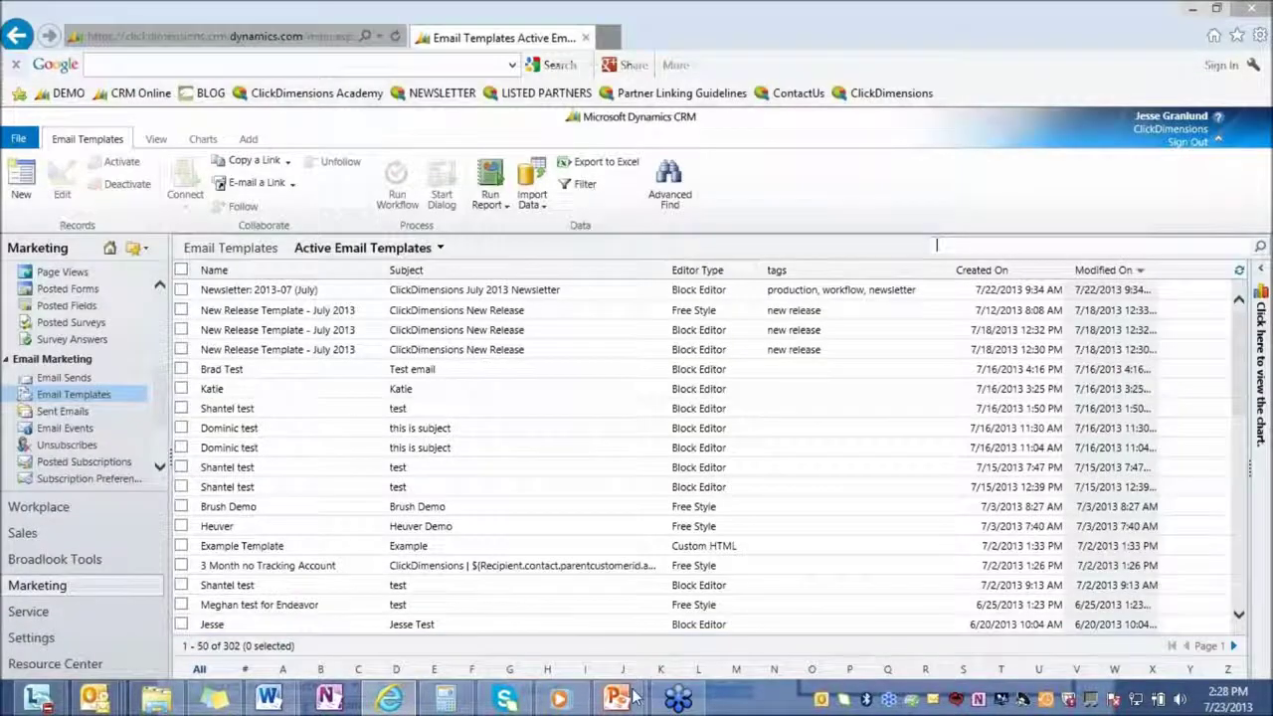
Show the Inbox Preview slide and highlight the iPhone and Outlook entries in yellow.
mouse_move(633, 696)
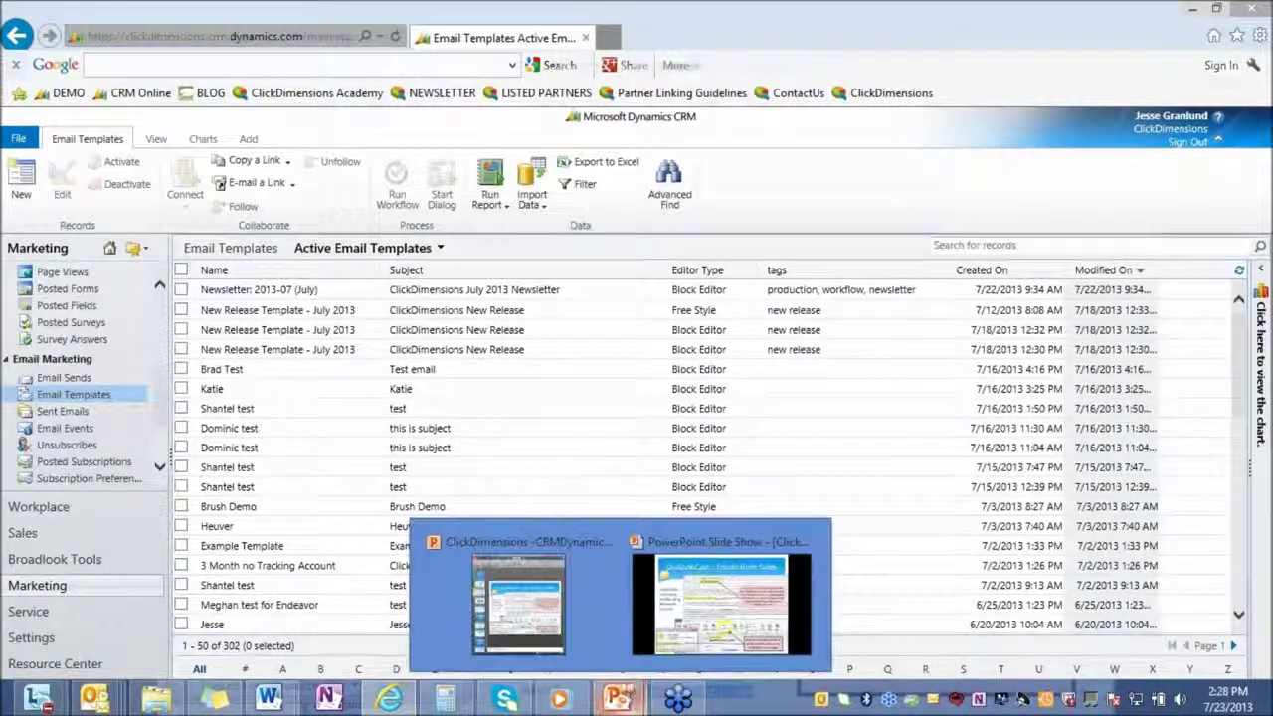
left_click(685, 599)
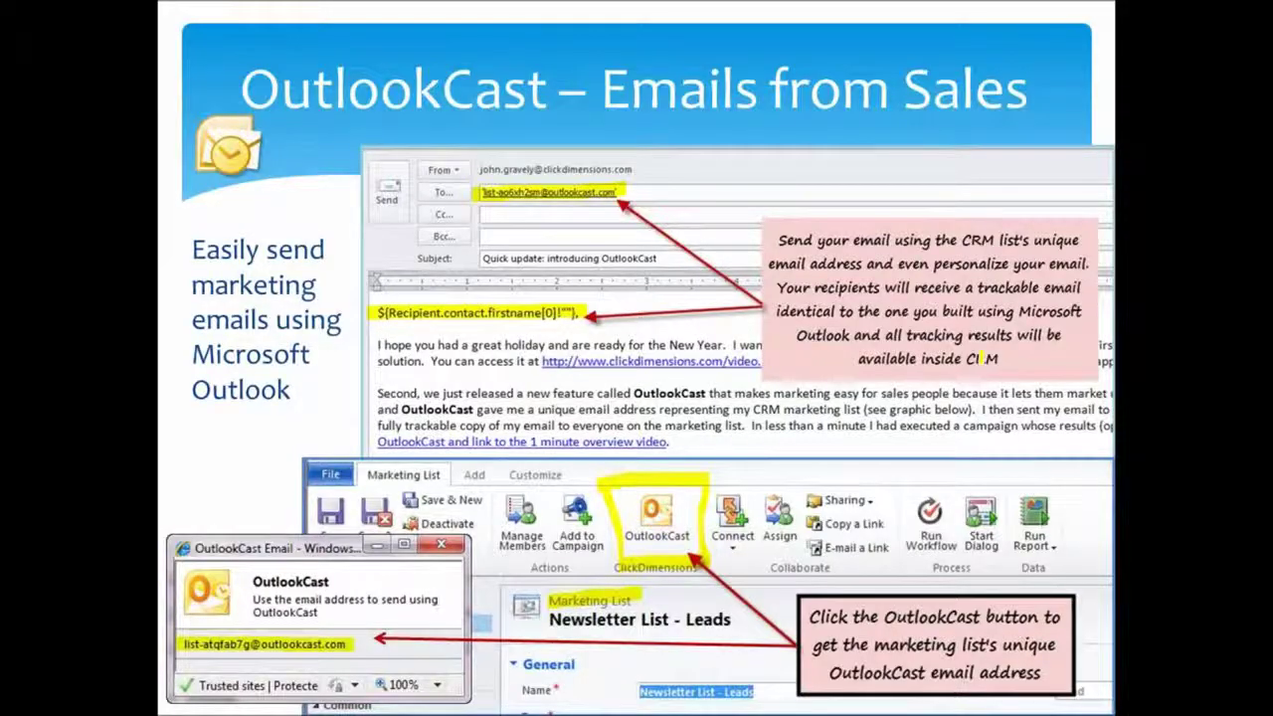
left_click(982, 358)
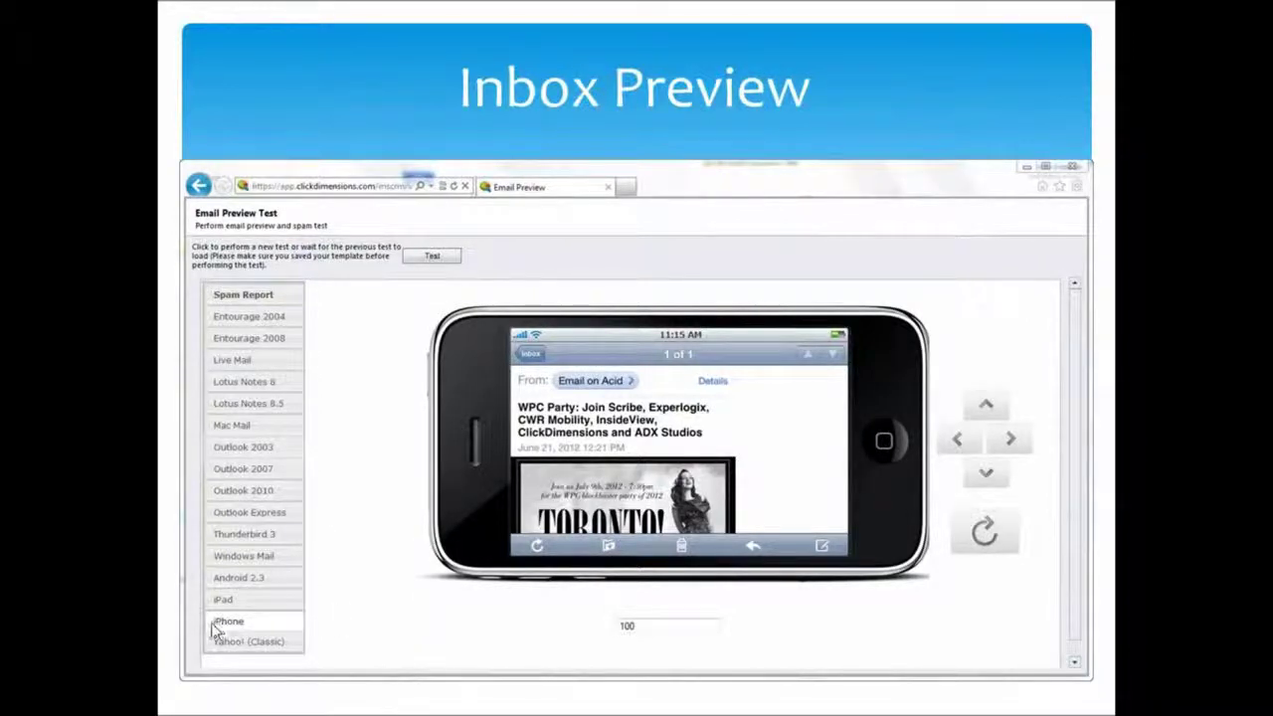
mouse_move(211, 629)
left_mouse_down()
mouse_move(258, 627)
mouse_move(258, 600)
left_mouse_up()
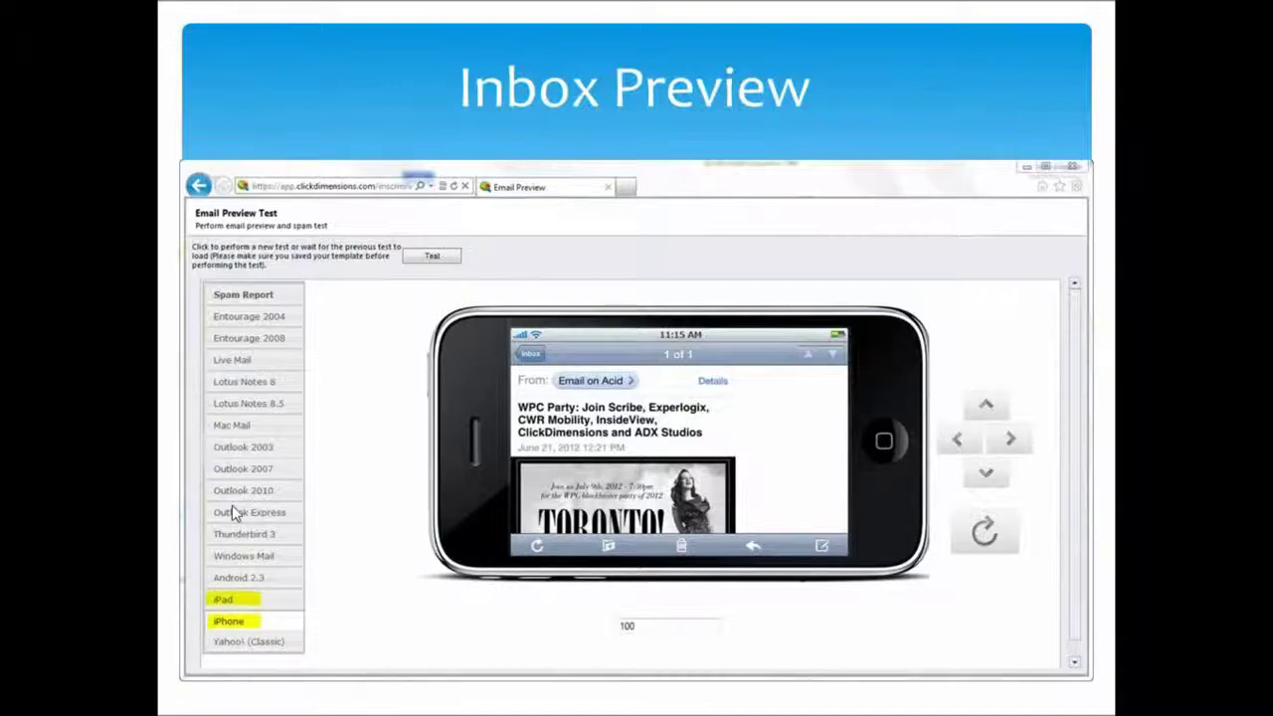
left_click_drag(235, 512, 240, 427)
Switch from the slide show to Outlook and open the January 2013 newsletter.
right_click(399, 642)
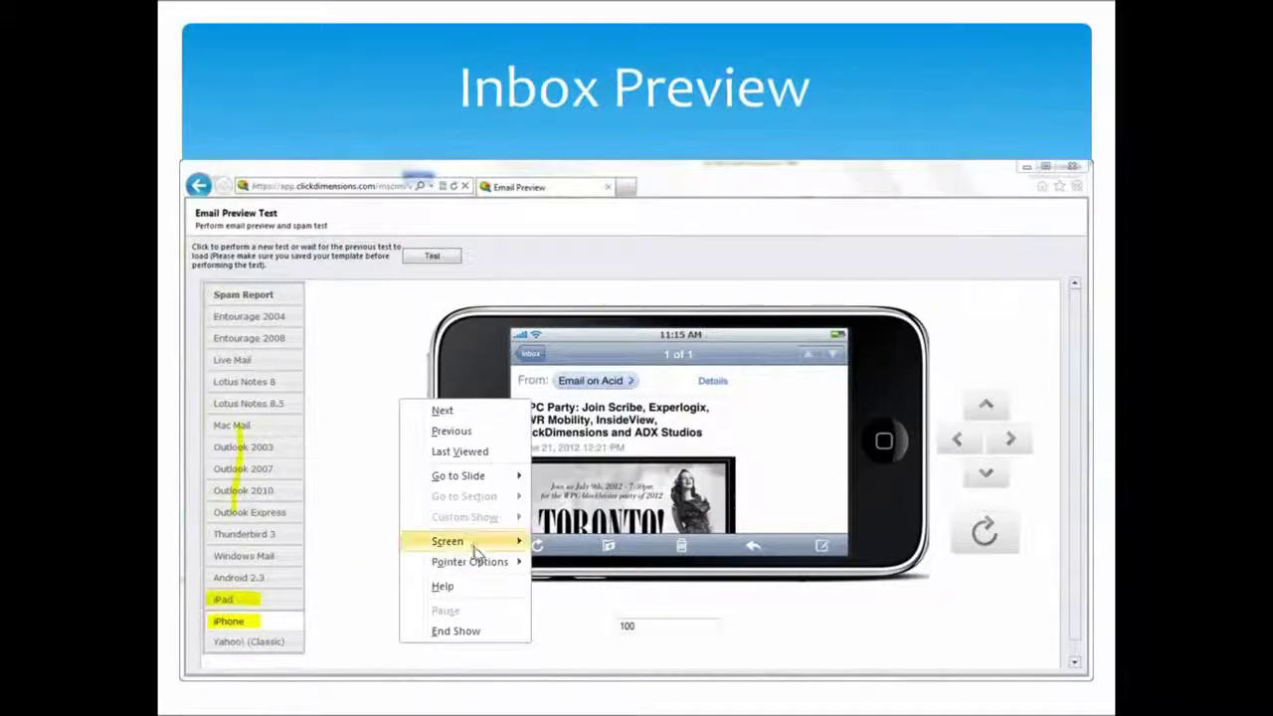
mouse_move(475, 547)
left_click(592, 609)
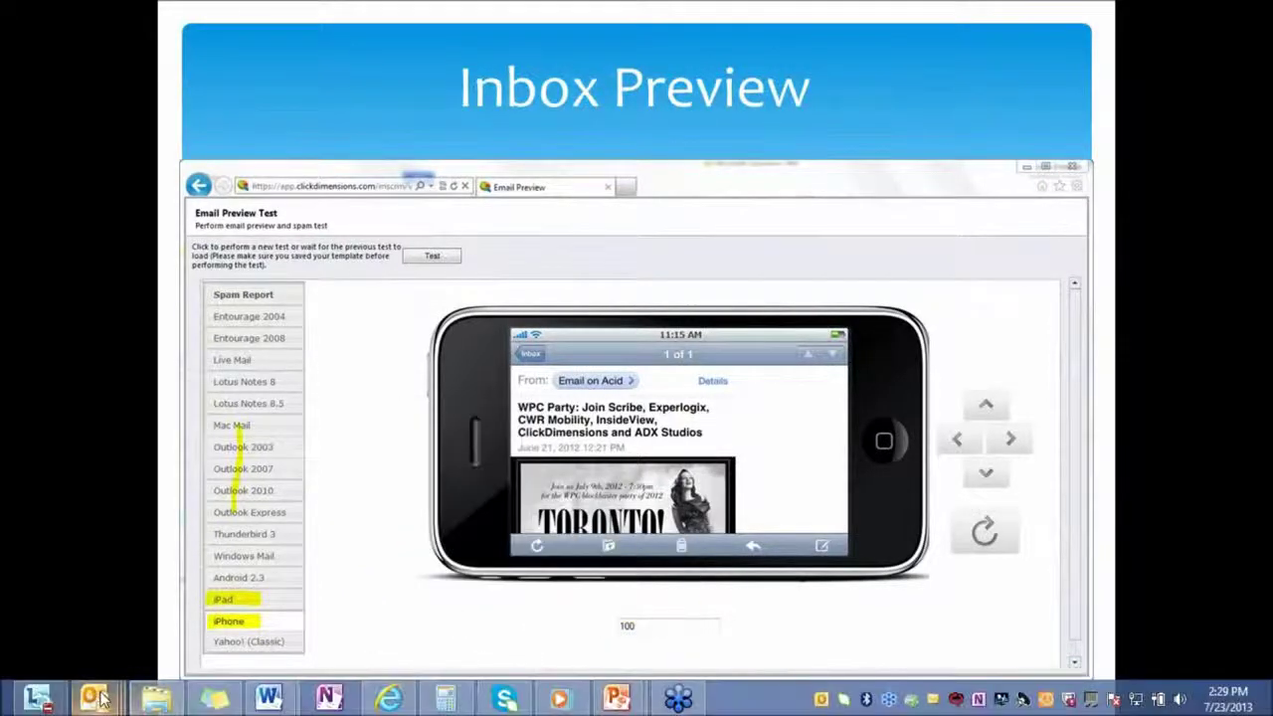
mouse_move(103, 699)
left_click(547, 593)
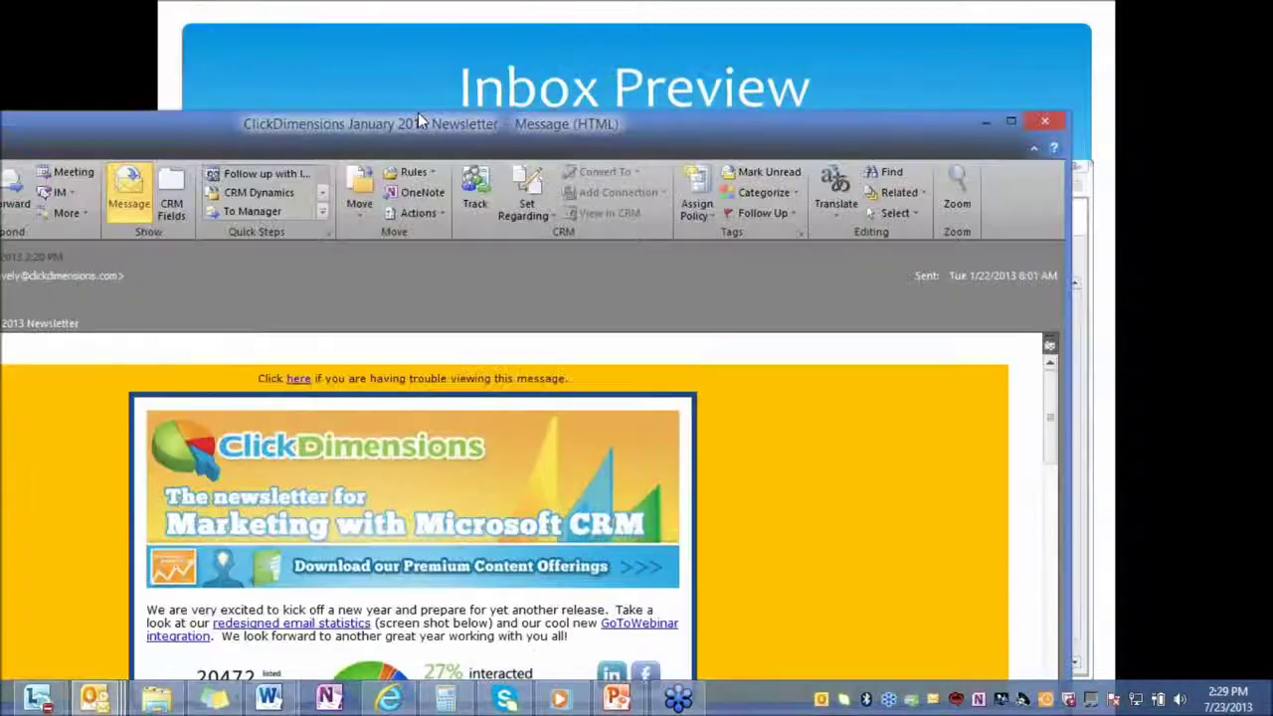
Move the newsletter window up, scroll to its footer and open Subscription Preferences.
left_click_drag(418, 112, 488, 2)
scroll(557, 364, "down", 3)
scroll(557, 364, "down", 10)
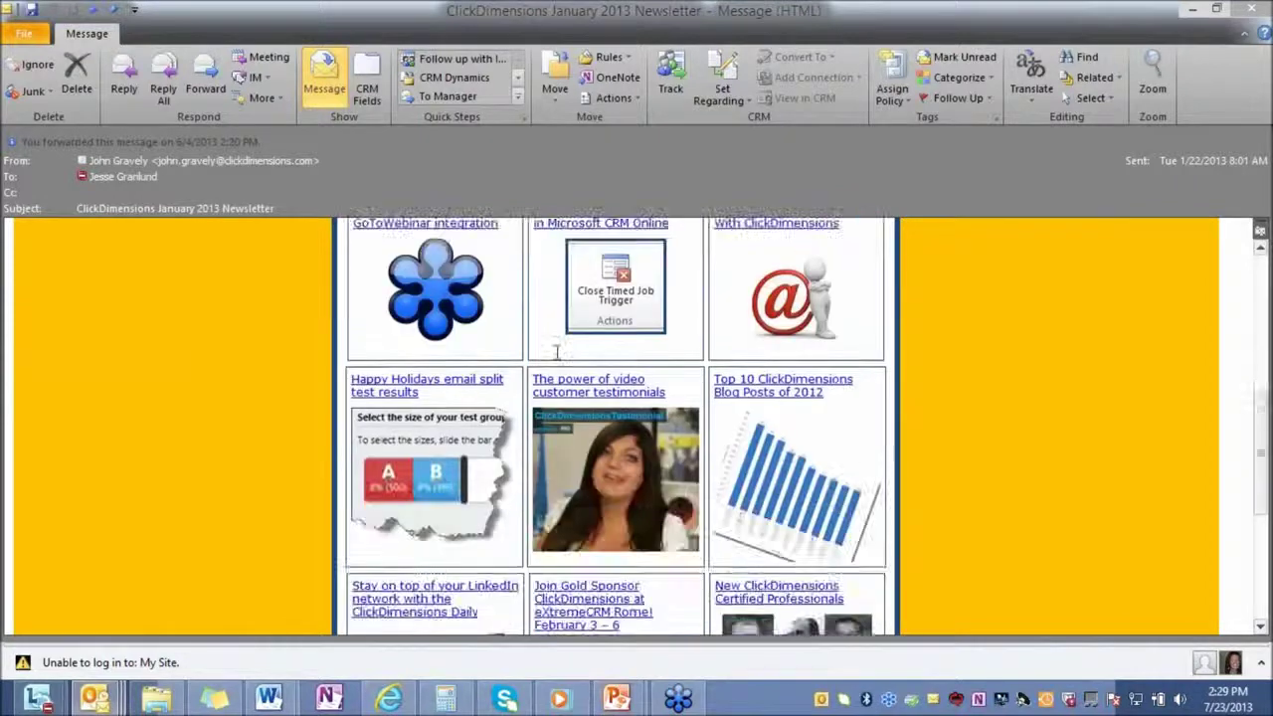
scroll(557, 350, "down", 1)
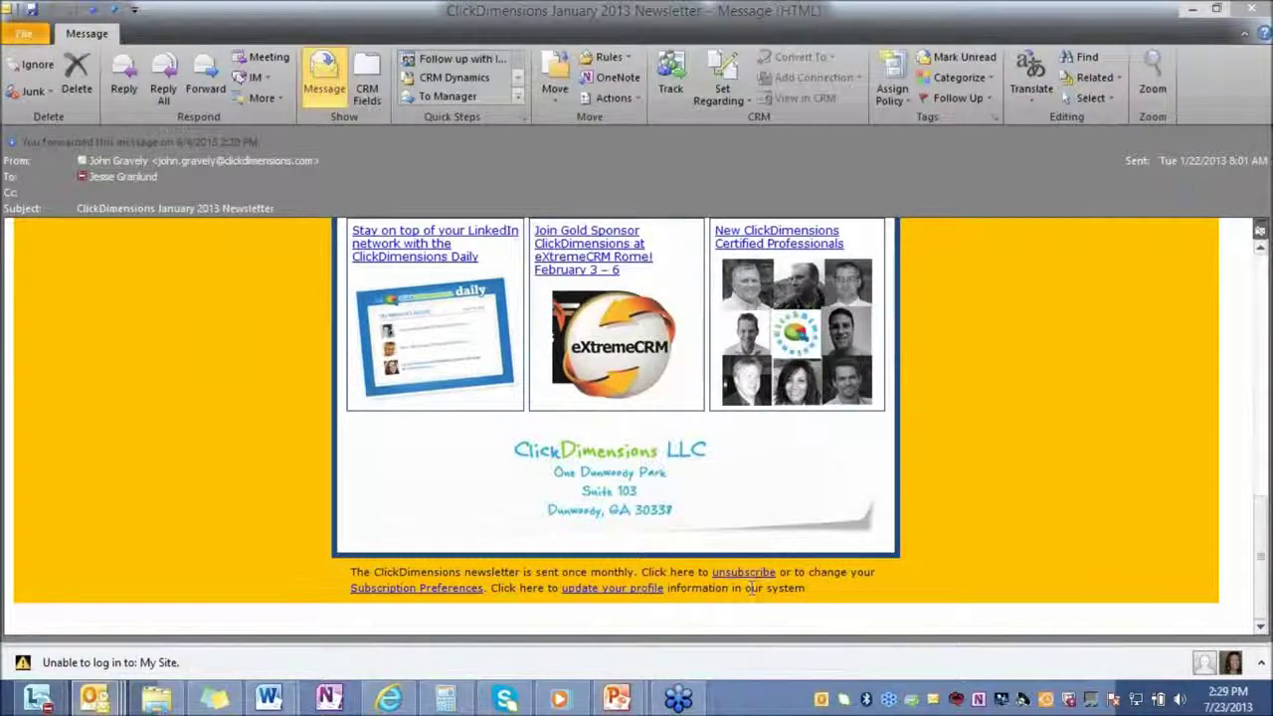
left_click(461, 592)
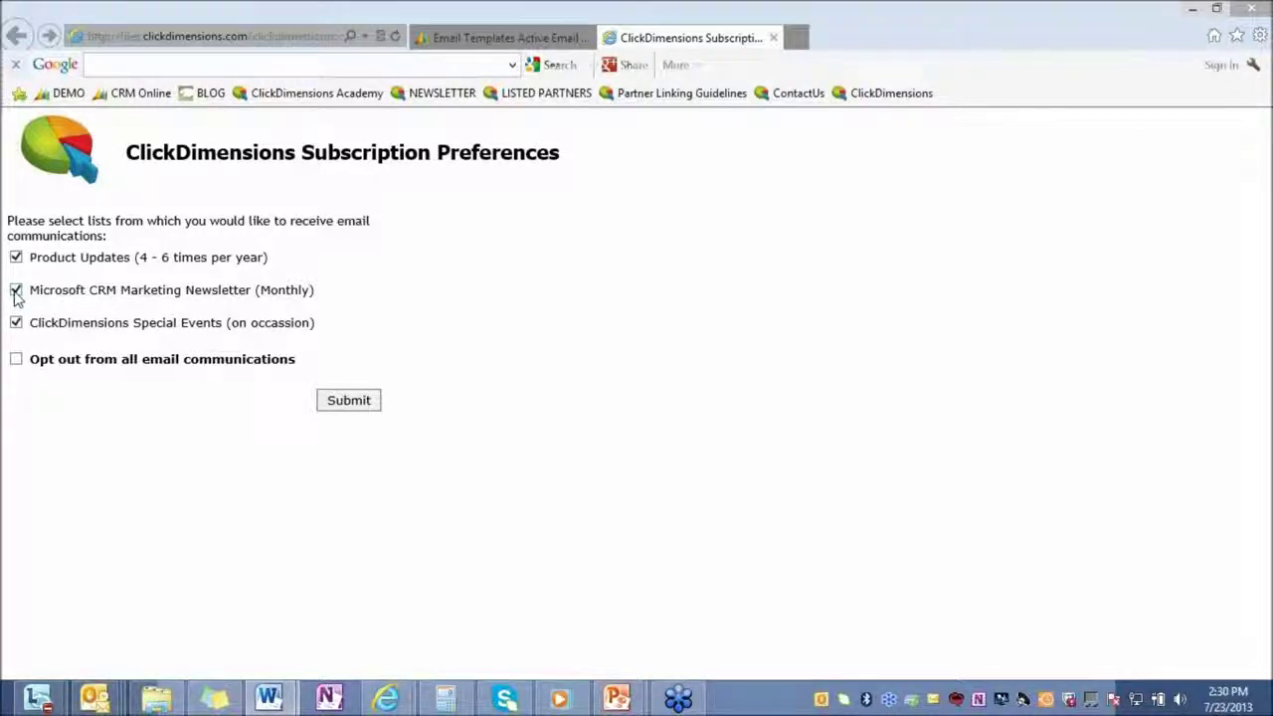
Untick the Microsoft CRM Marketing Newsletter (Monthly), leaving Product Updates and Special Events checked.
left_click(15, 290)
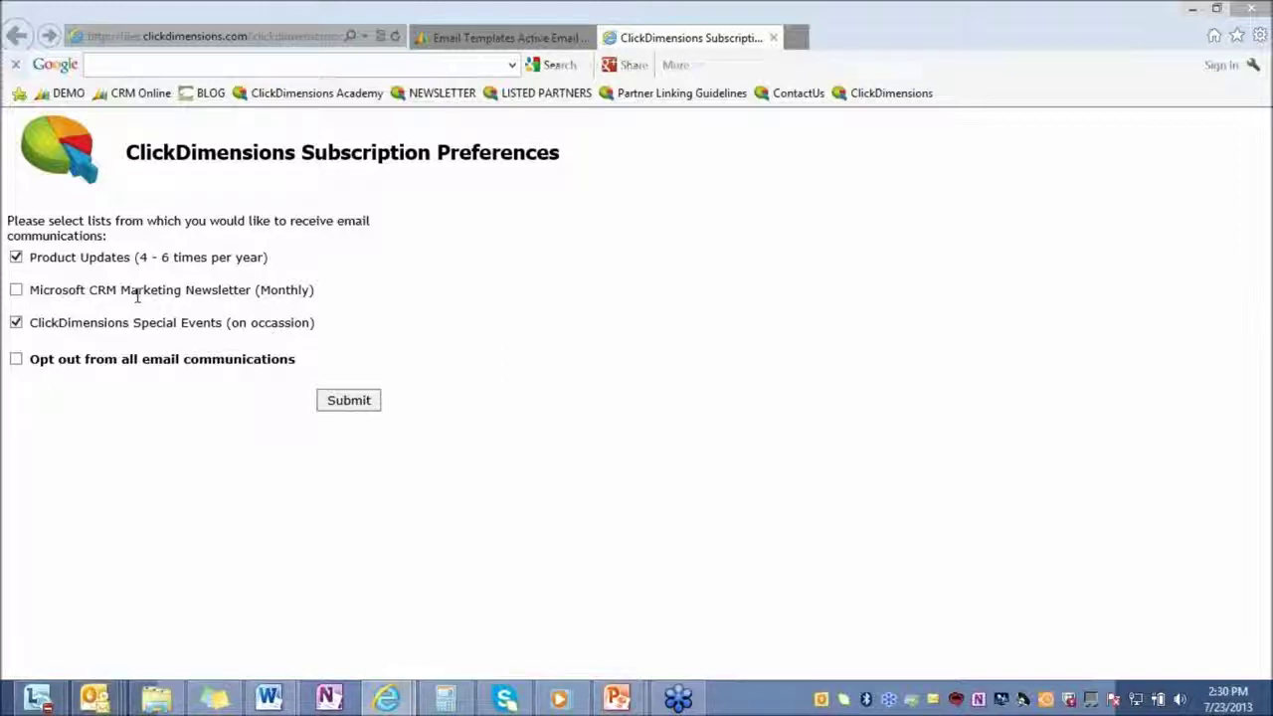
mouse_move(617, 698)
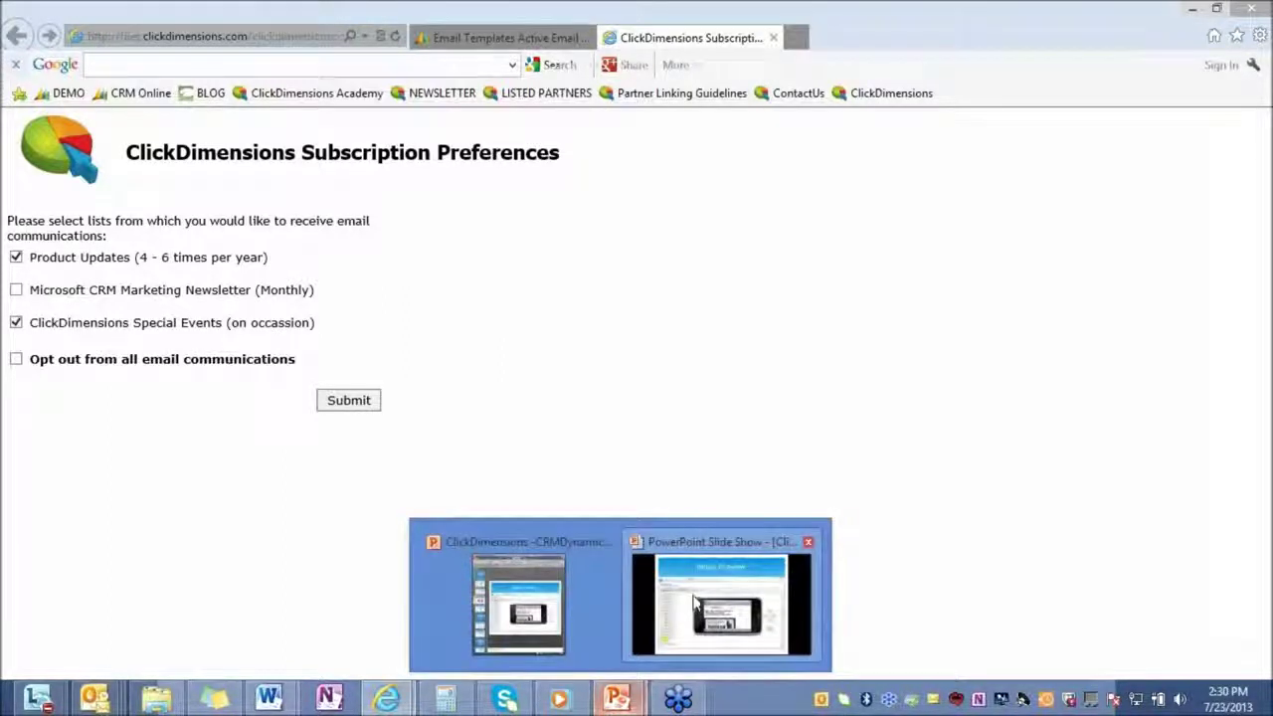